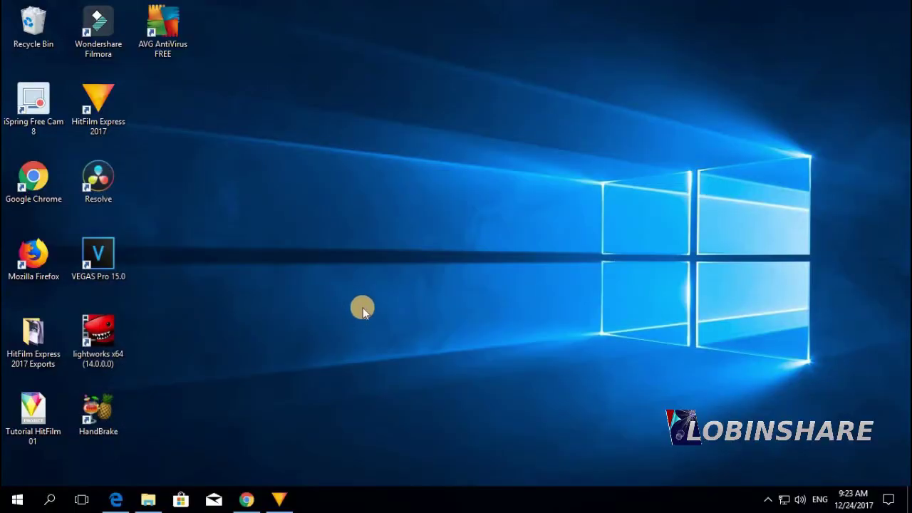
# Step: Launch HitFilm Express, create a new project with the 720p HD @ 23.976 fps template, and switch to the editing workspace
pyautogui.doubleClick(101, 100)
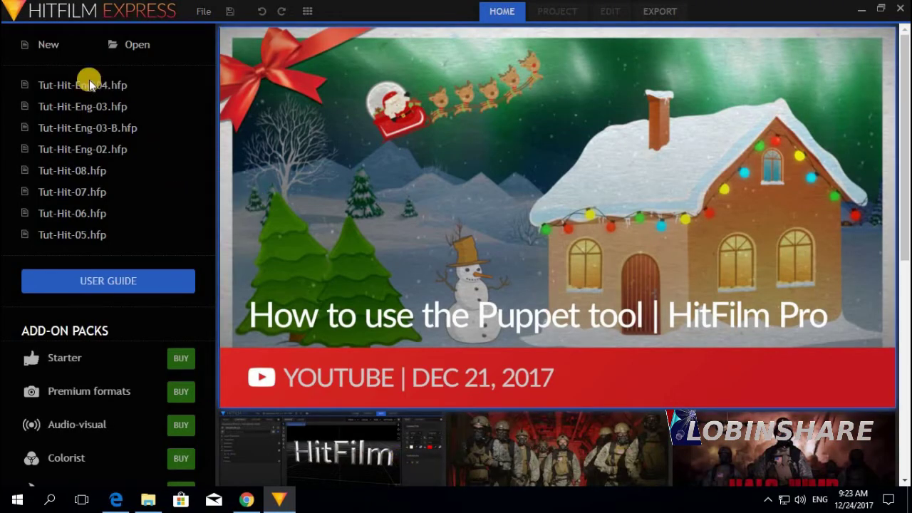
pyautogui.click(45, 45)
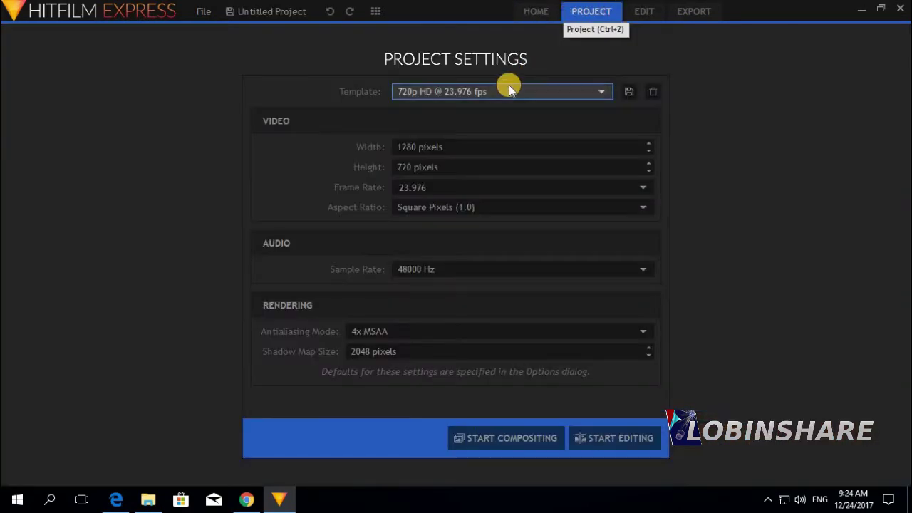
pyautogui.click(602, 93)
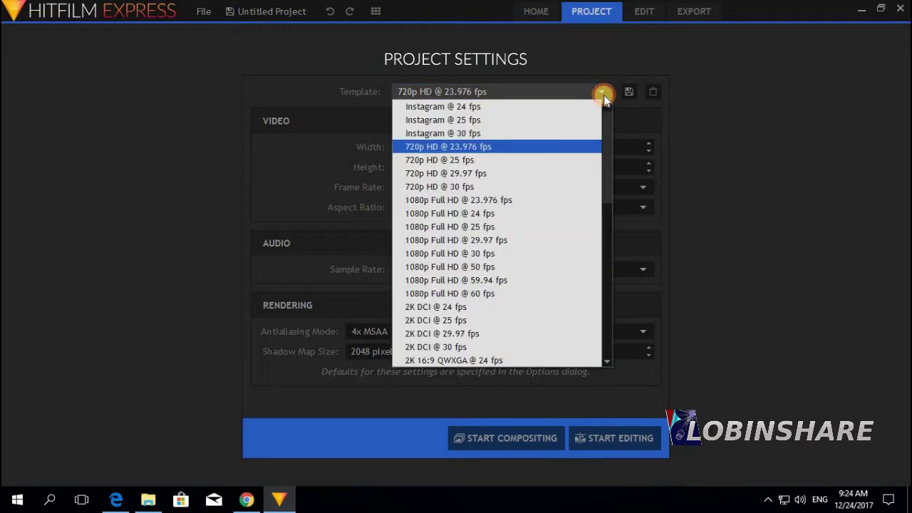
pyautogui.click(567, 147)
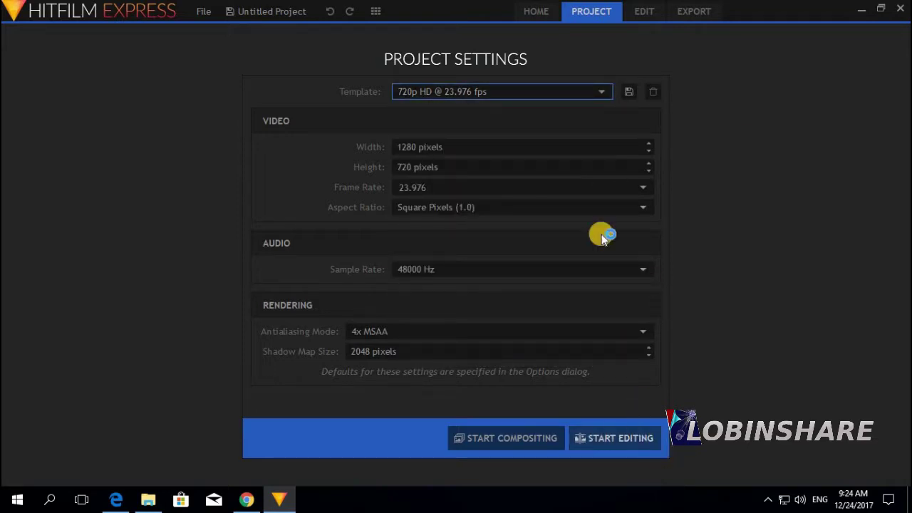
pyautogui.click(645, 10)
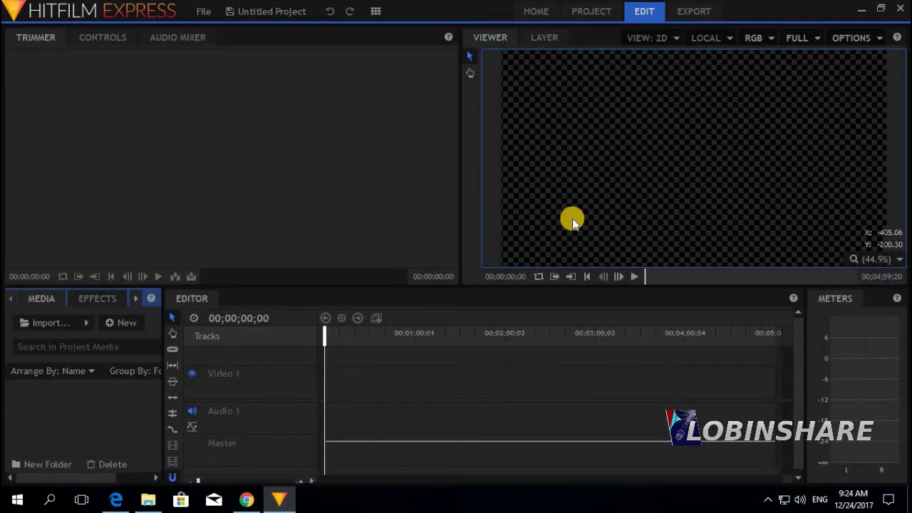
# Step: Import the Patinadora video from the Videos folder into the project media
pyautogui.click(47, 324)
pyautogui.click(61, 263)
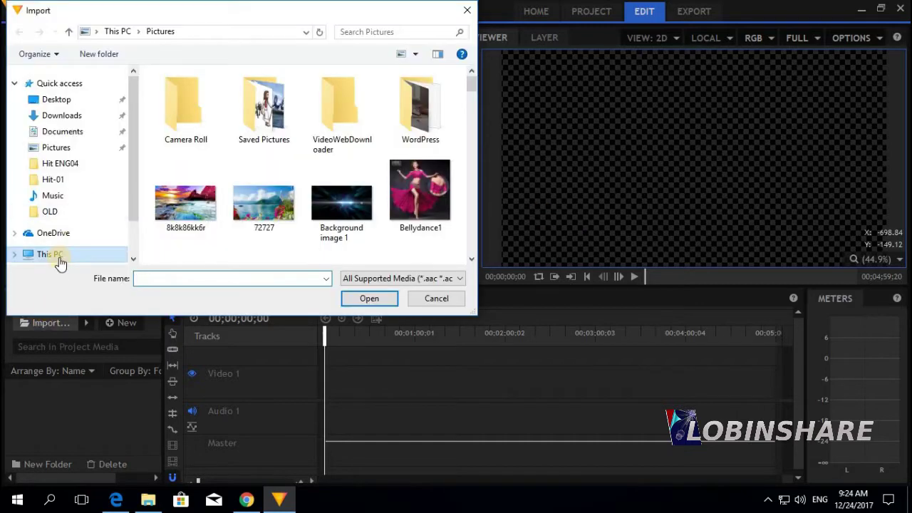
pyautogui.doubleClick(236, 183)
pyautogui.scroll(-3, 180, 198)
pyautogui.click(180, 198)
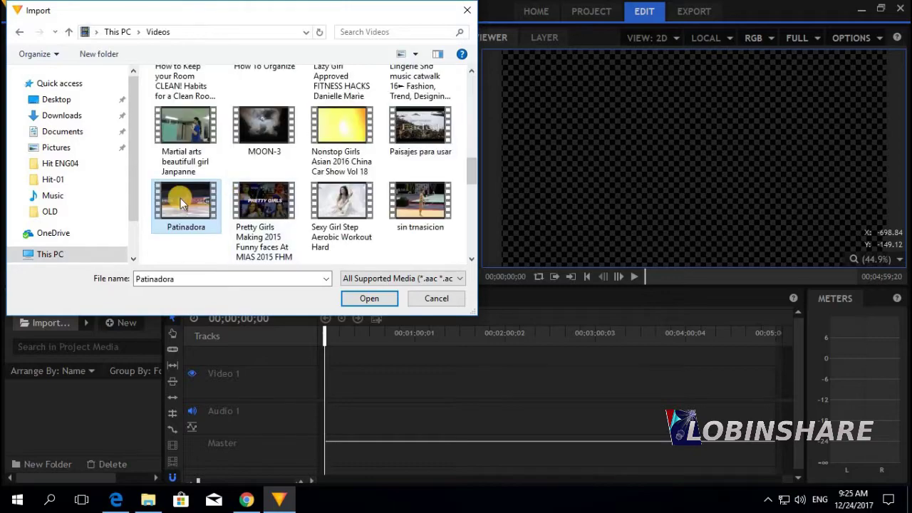
pyautogui.doubleClick(180, 199)
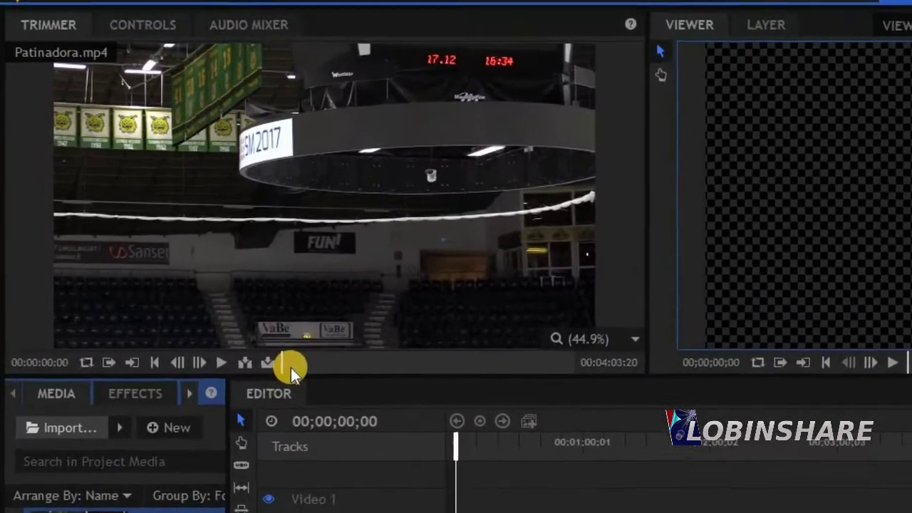
# Step: Trim Patinadora.mp4 before placing it, with the in point at 00:00:03:04 and the out point at about 00:00:14:06
pyautogui.click(224, 295)
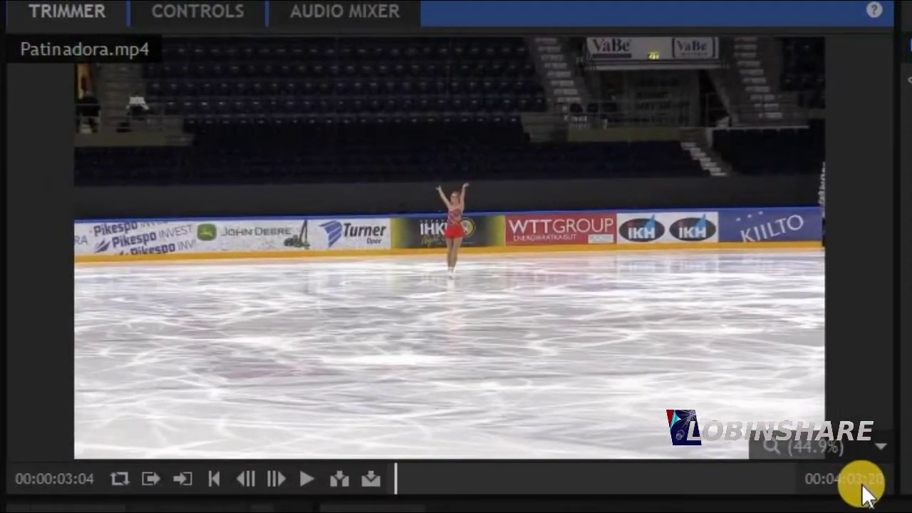
pyautogui.click(152, 479)
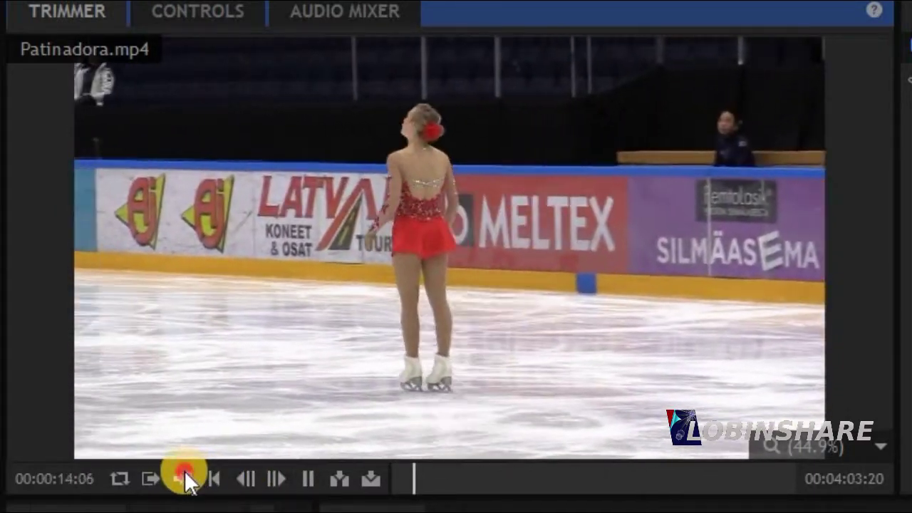
pyautogui.press('space')
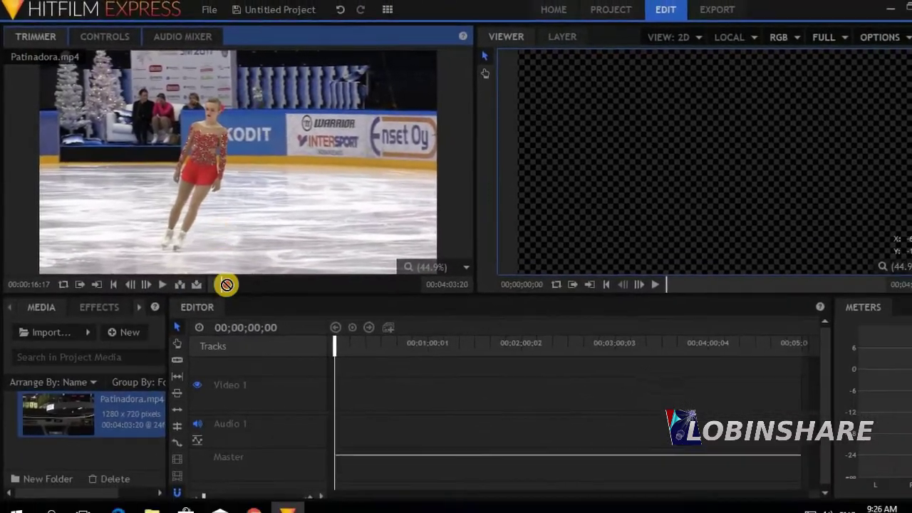
# Step: Place the trimmed Patinadora.mp4 clip at the start of Video 1, keeping the current sequence settings, and preview its first seconds
pyautogui.moveTo(227, 284); pyautogui.dragTo(325, 385)
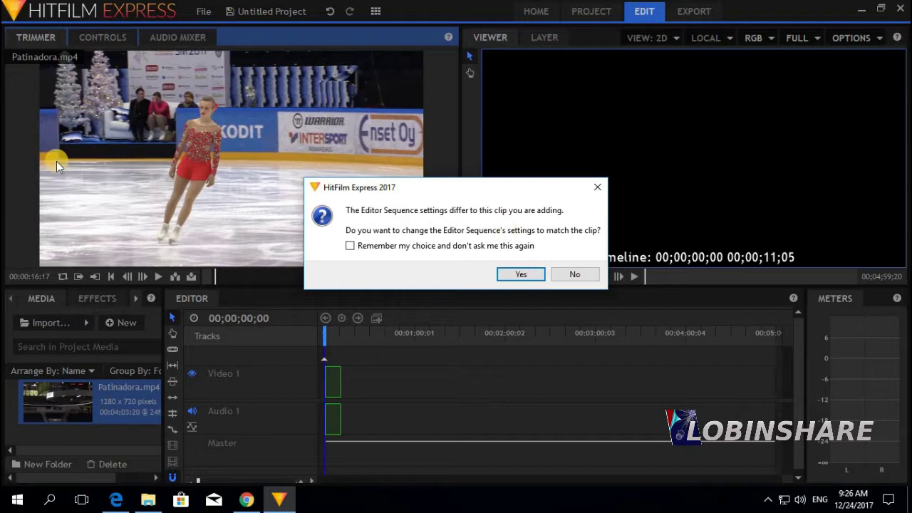
pyautogui.click(576, 274)
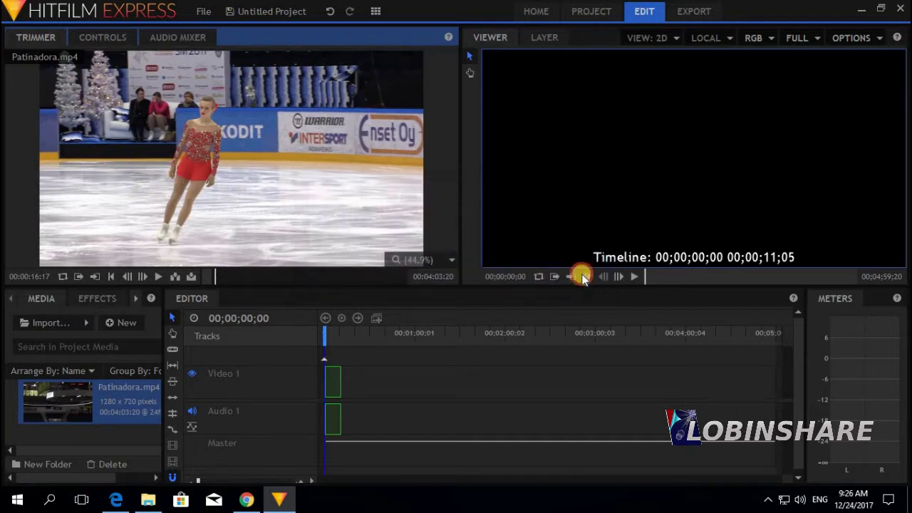
pyautogui.moveTo(201, 482); pyautogui.dragTo(211, 484)
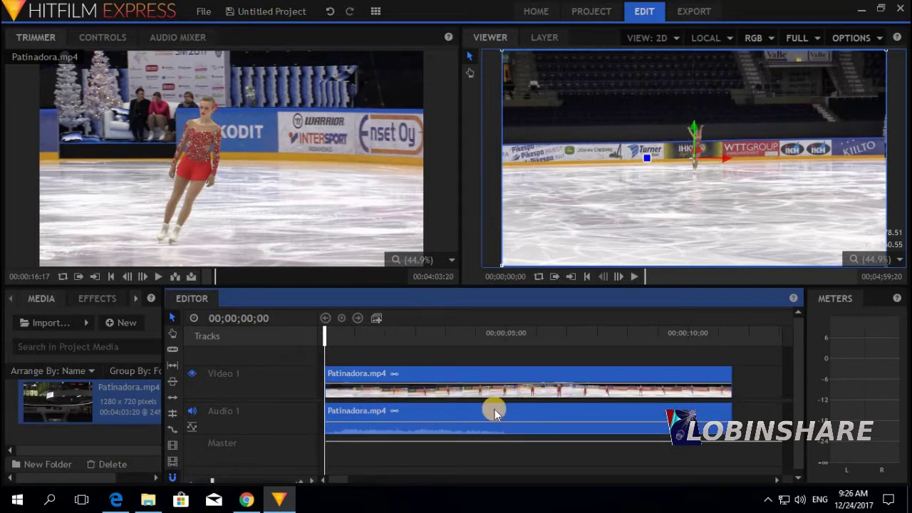
pyautogui.click(634, 278)
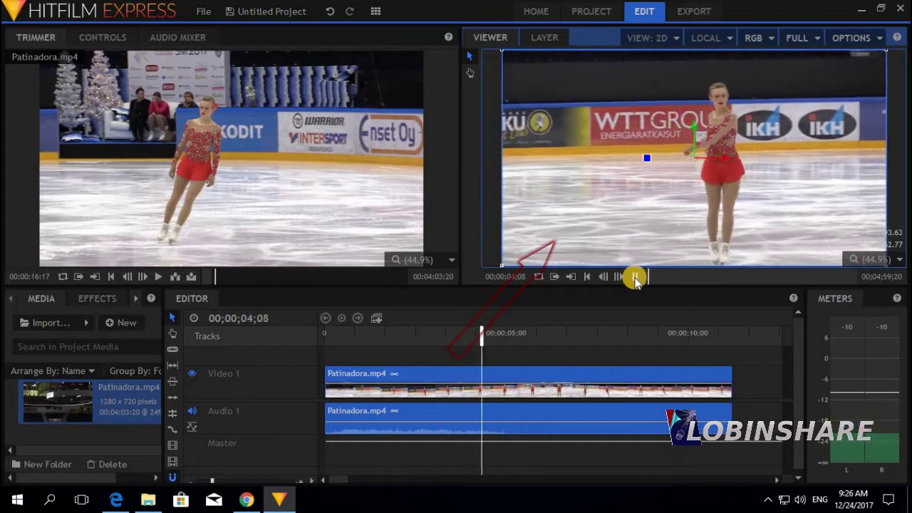
pyautogui.click(635, 278)
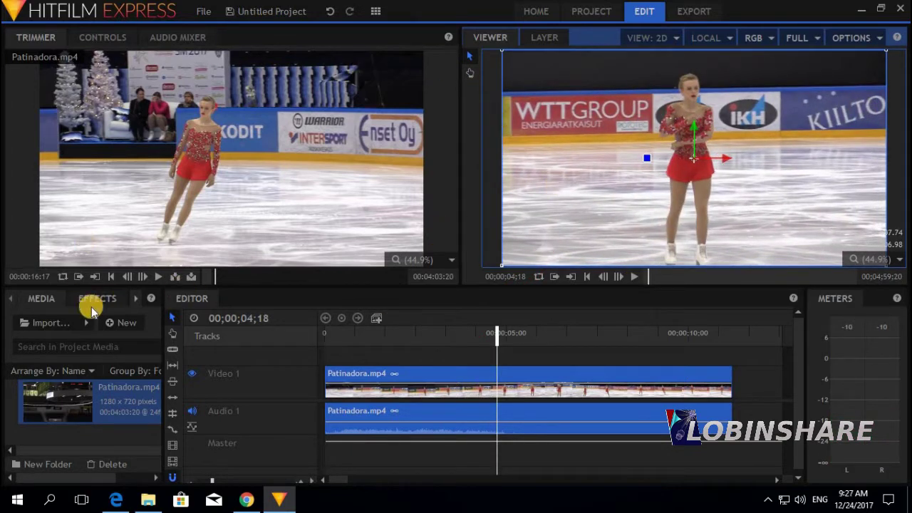
# Step: Import the videos "Martial arts beautifull girl Janpanne" and "SPIDER GIRL INCREDIBLE CLIMBING BY" together
pyautogui.click(48, 325)
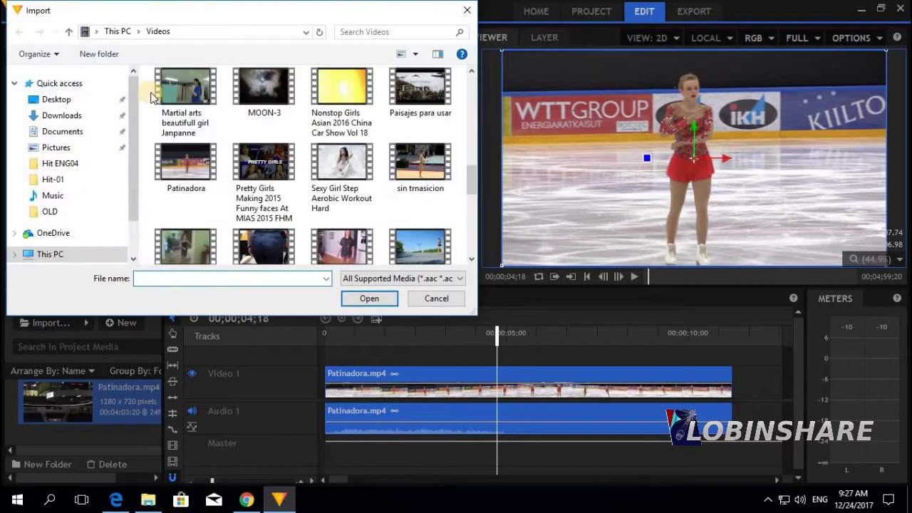
pyautogui.click(174, 88)
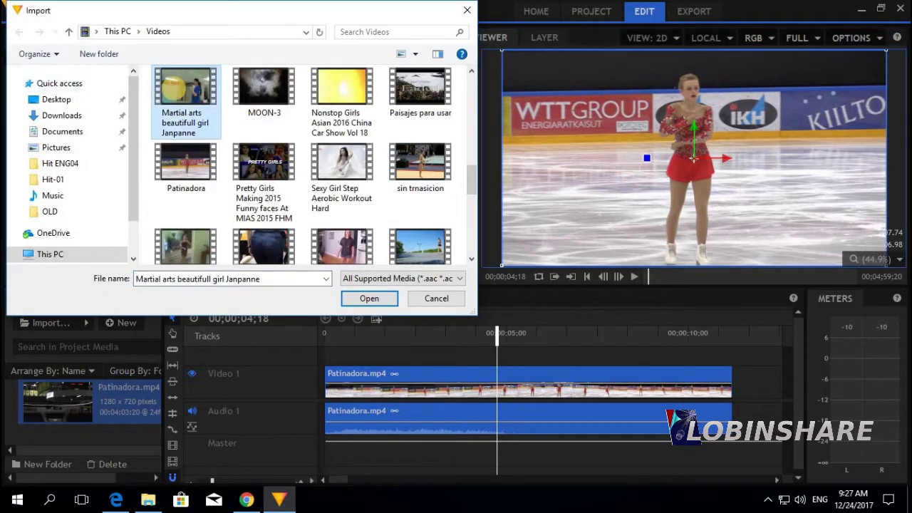
pyautogui.keyDown('ctrl'); pyautogui.click(202, 262); pyautogui.keyUp('ctrl')
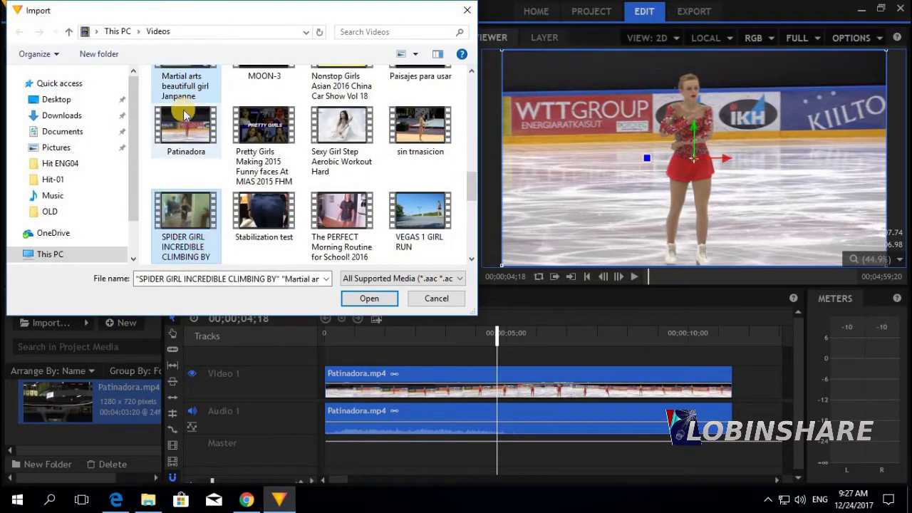
pyautogui.click(365, 300)
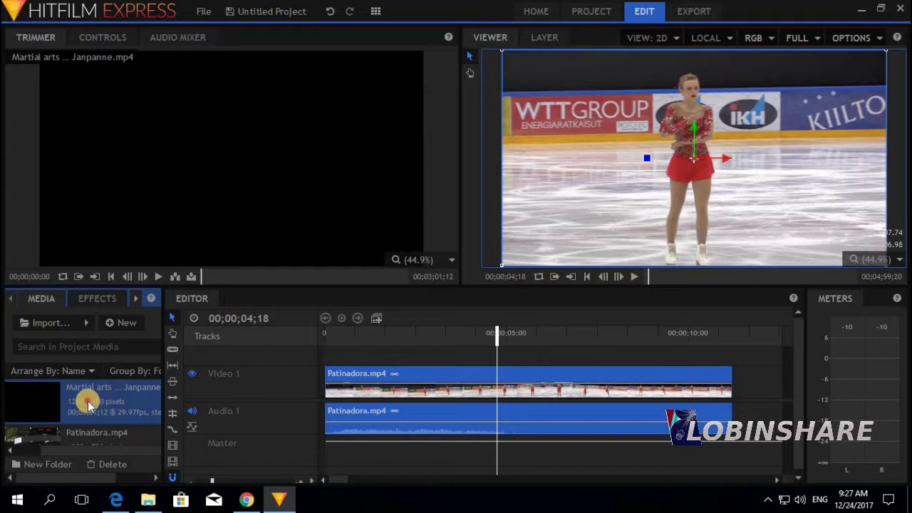
# Step: Trim the Martial arts clip with its in point at 00:00:11:04 and its out point at 00:00:17:04
pyautogui.click(206, 276)
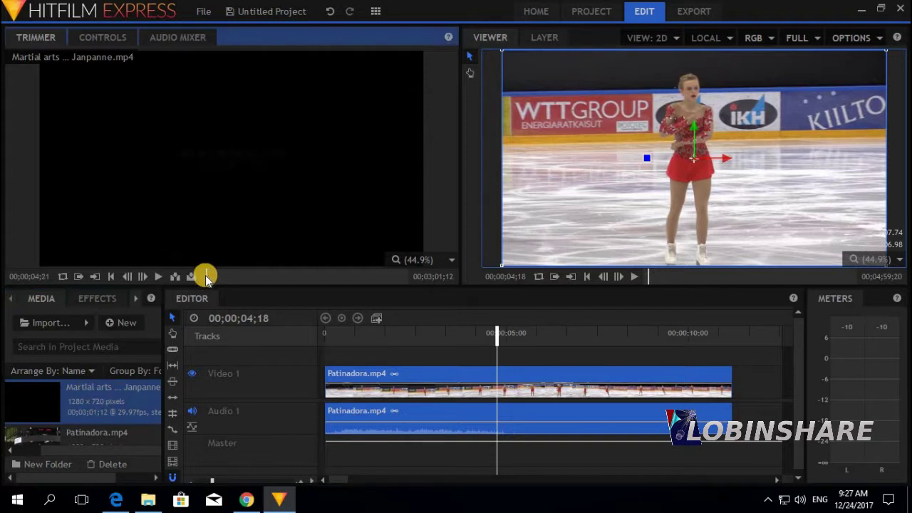
pyautogui.click(214, 276)
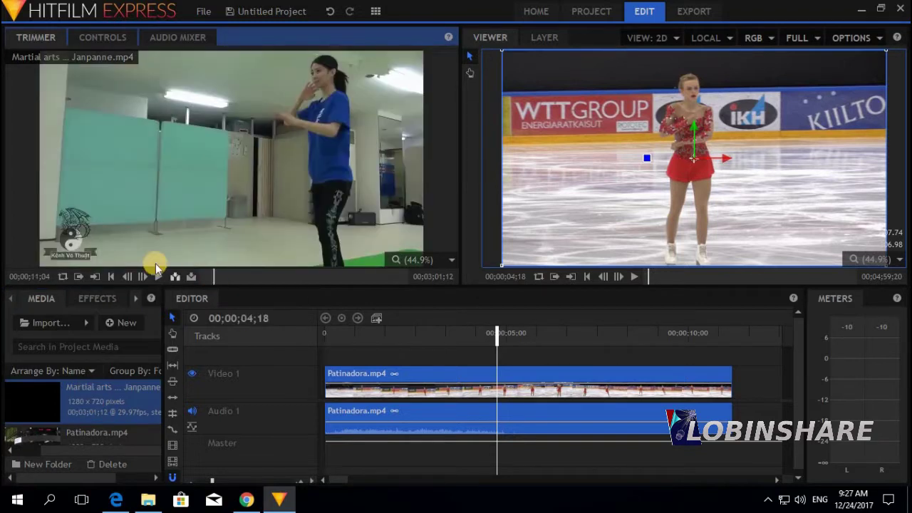
pyautogui.click(80, 278)
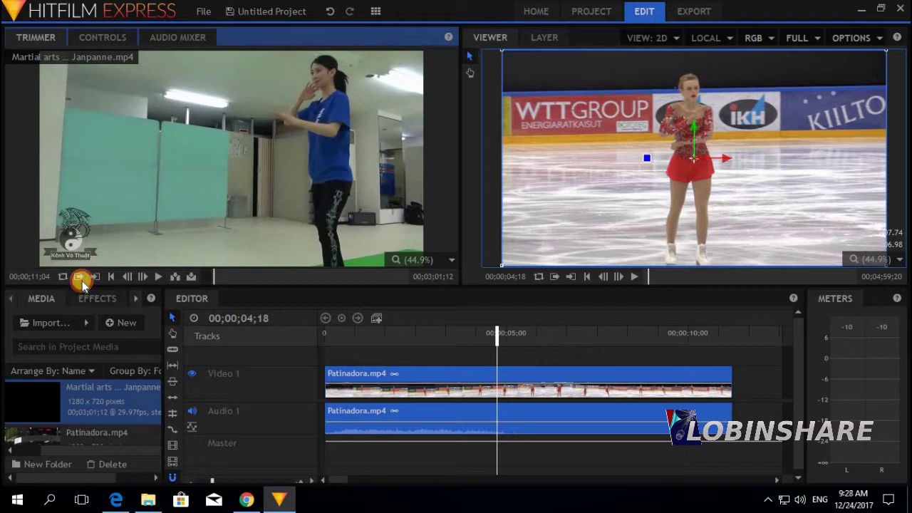
pyautogui.click(160, 278)
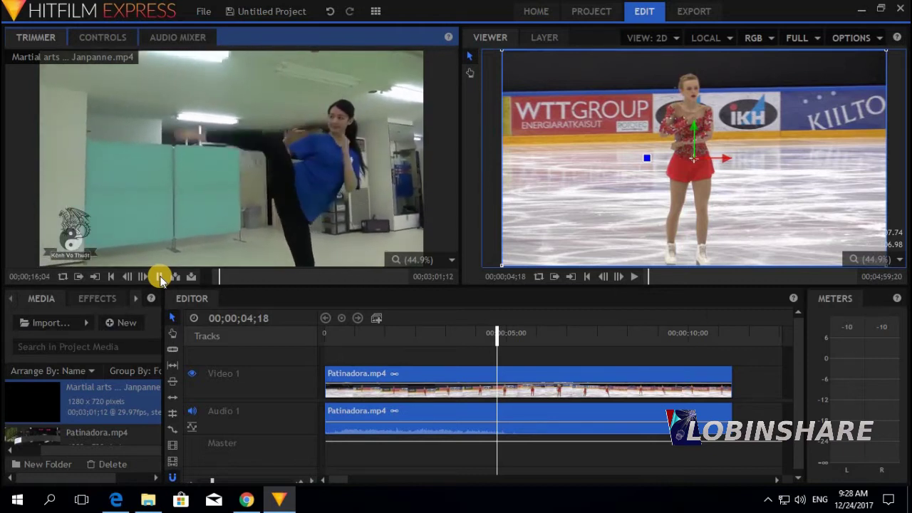
pyautogui.click(159, 277)
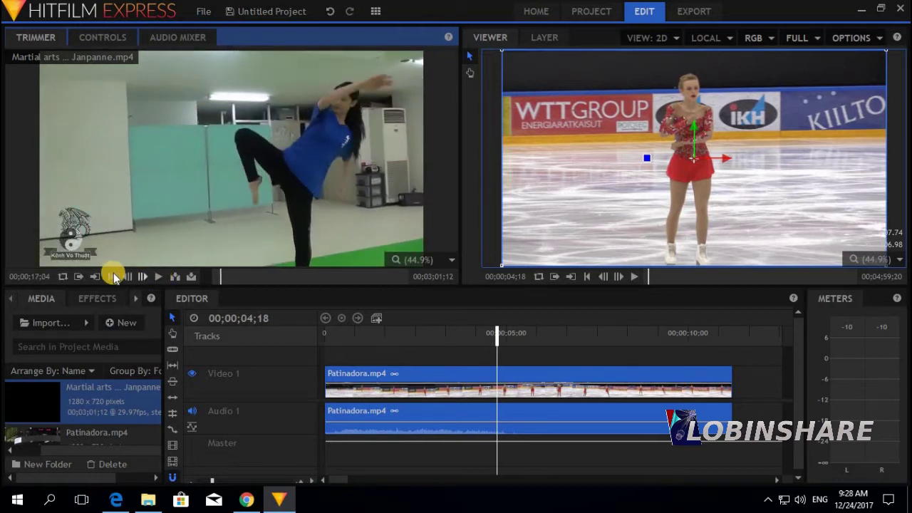
pyautogui.click(95, 277)
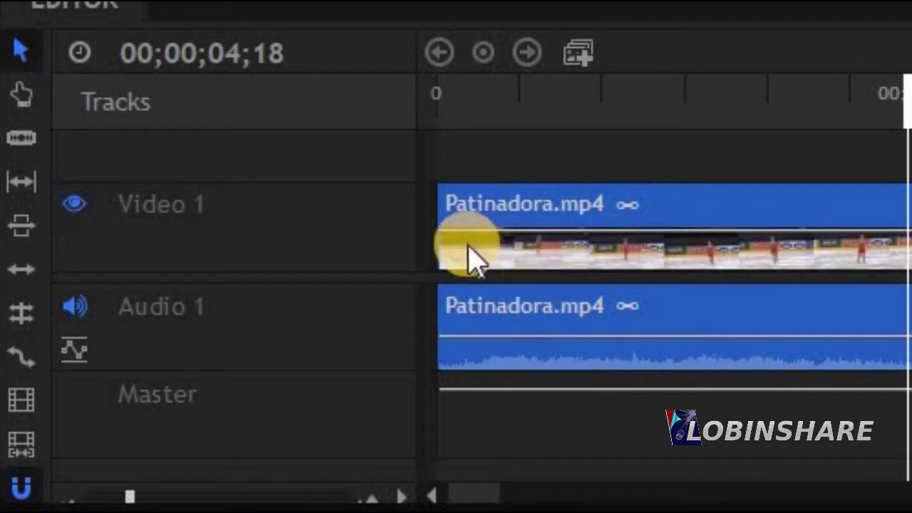
# Step: Insert a new video track above Video 1 and place the trimmed Martial arts clip on it, starting about 1 second in
pyautogui.rightClick(297, 155)
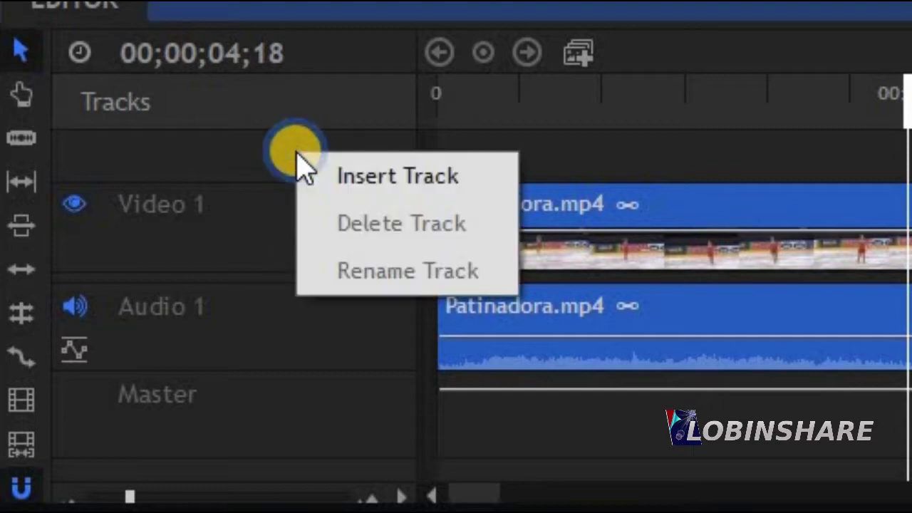
pyautogui.click(328, 177)
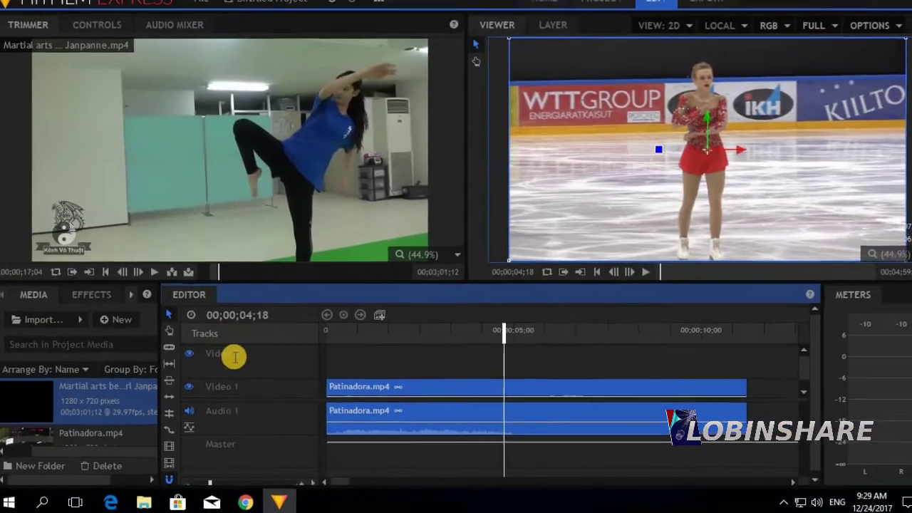
pyautogui.press('Return')
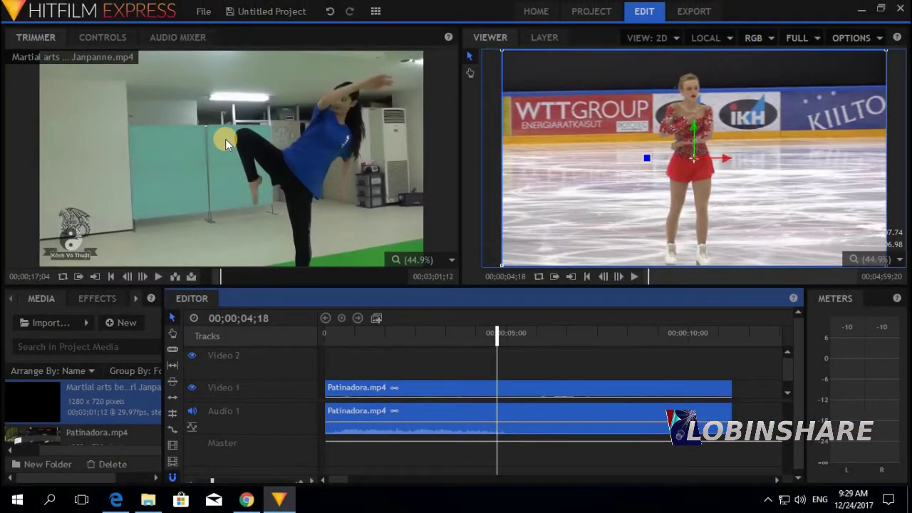
pyautogui.moveTo(211, 156); pyautogui.dragTo(355, 368)
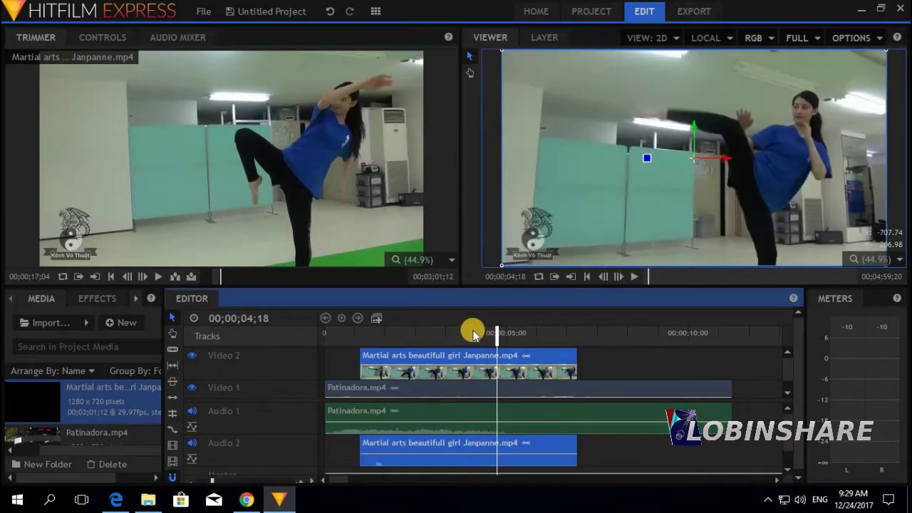
# Step: At 00;00;03;21, scale the Martial arts clip down to about half the frame width and move it into the frame's lower-right corner
pyautogui.click(465, 330)
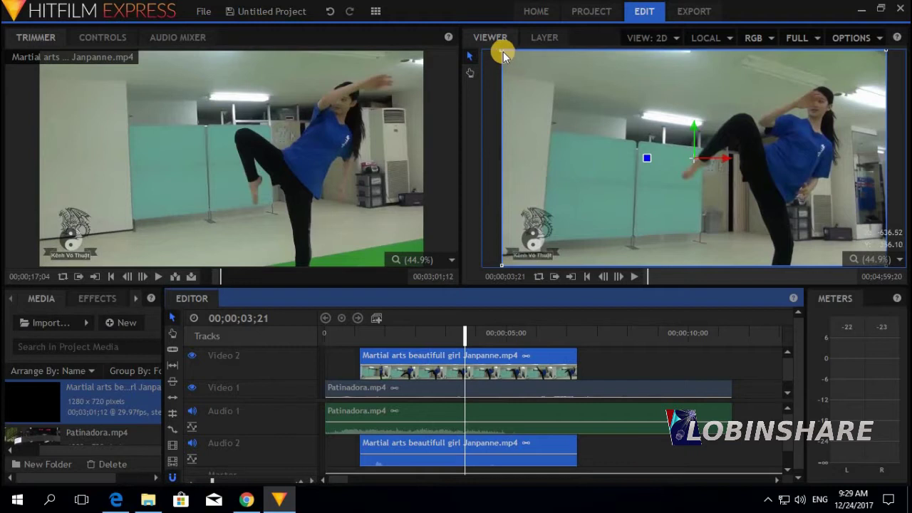
pyautogui.moveTo(503, 51); pyautogui.dragTo(578, 93)
pyautogui.click(642, 123)
pyautogui.moveTo(642, 125); pyautogui.dragTo(715, 154)
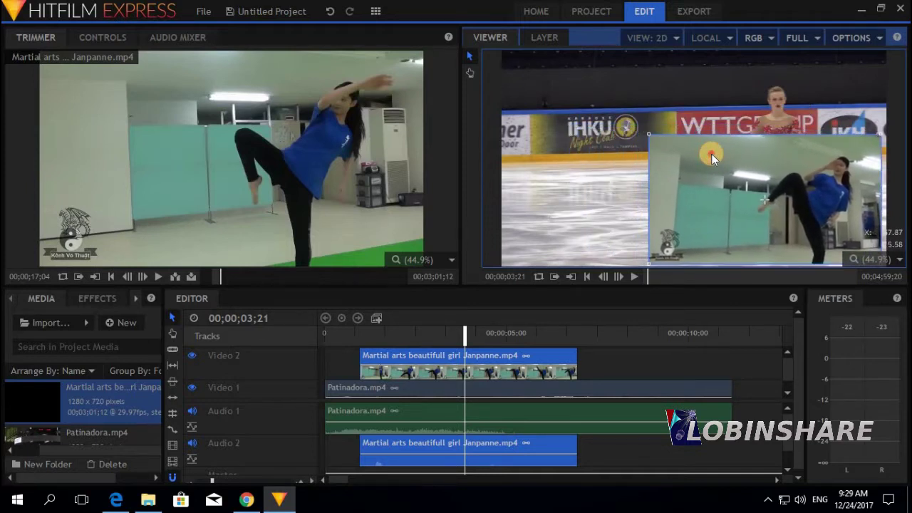
pyautogui.moveTo(646, 138); pyautogui.dragTo(672, 144)
pyautogui.moveTo(742, 158); pyautogui.dragTo(766, 166)
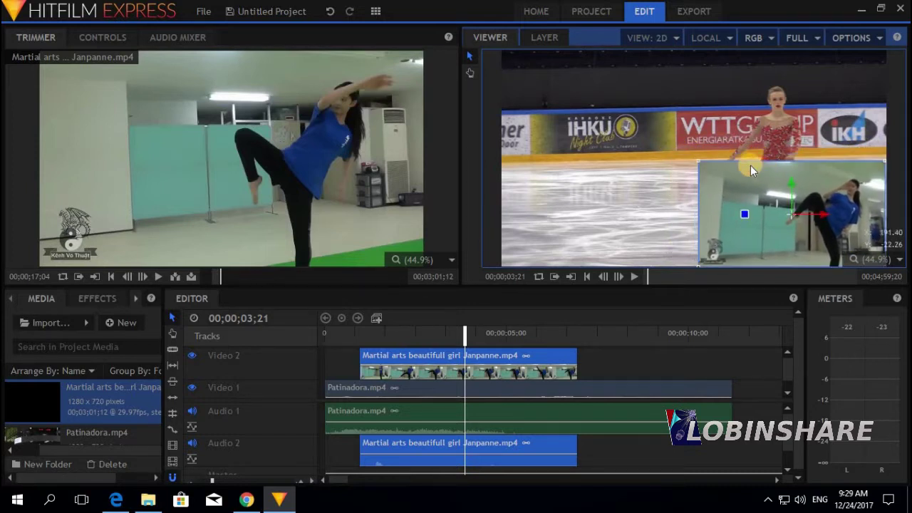
pyautogui.click(499, 365)
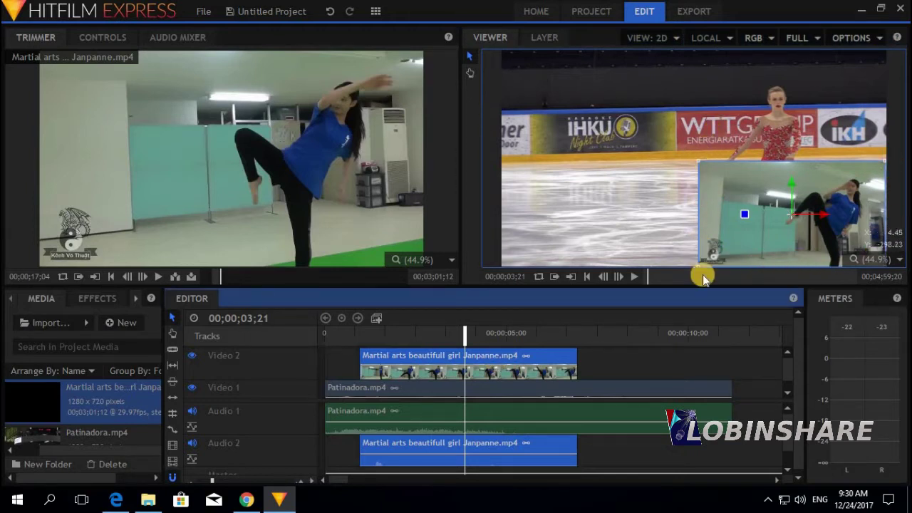
pyautogui.click(485, 388)
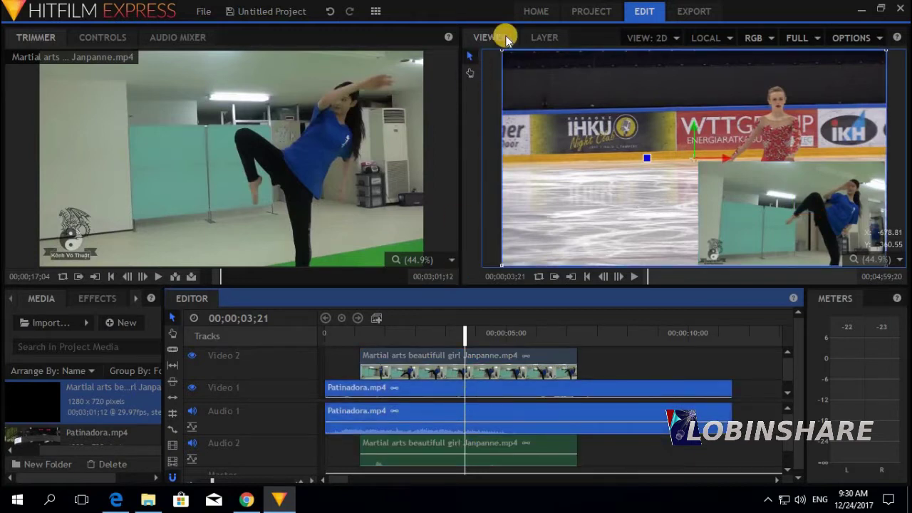
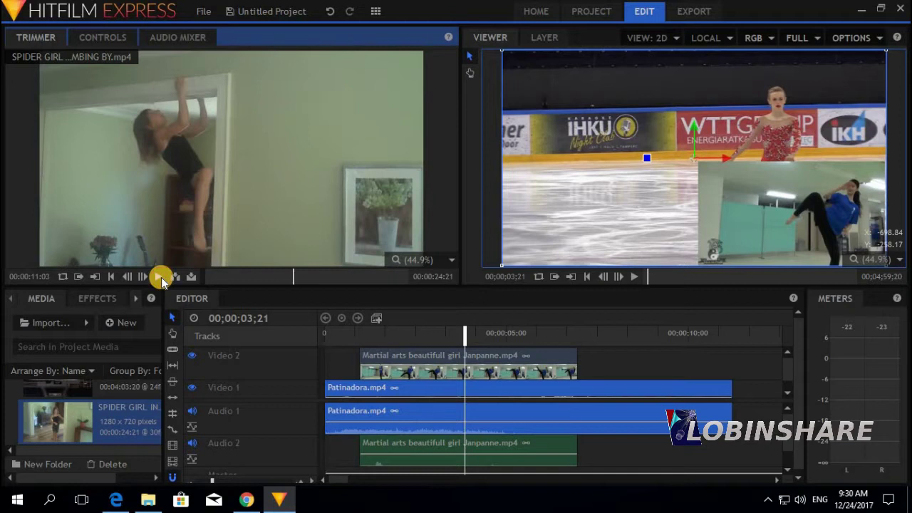
# Step: Set the SPIDER GIRL clip's out point at 00:00:11:03 and insert a new video track above Video 2
pyautogui.click(94, 276)
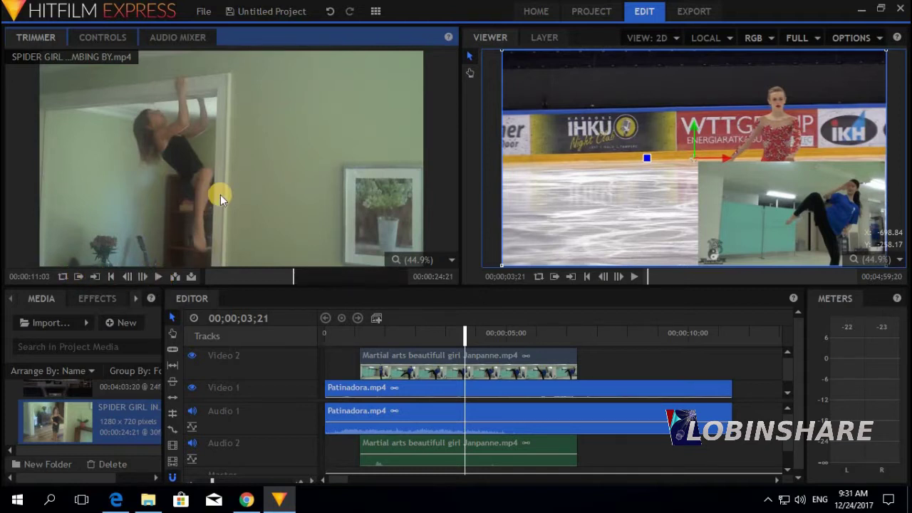
pyautogui.click(281, 364)
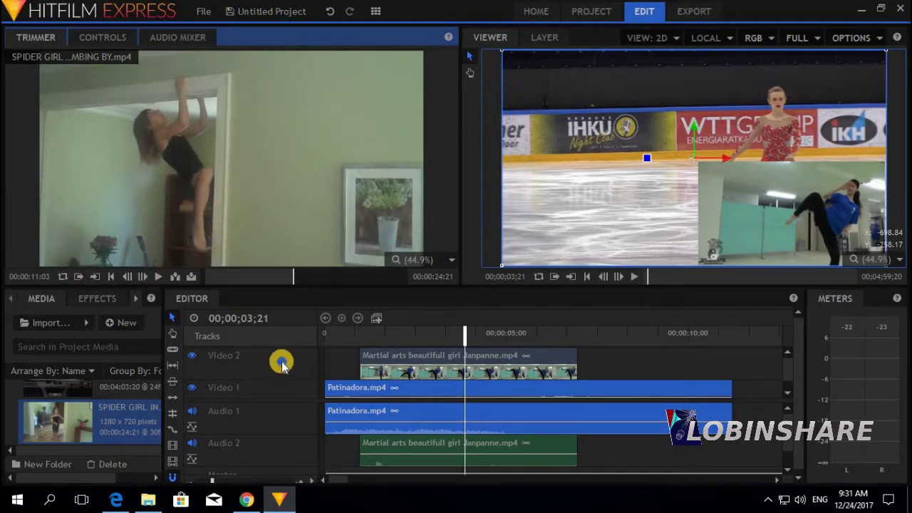
pyautogui.rightClick(282, 364)
pyautogui.click(293, 368)
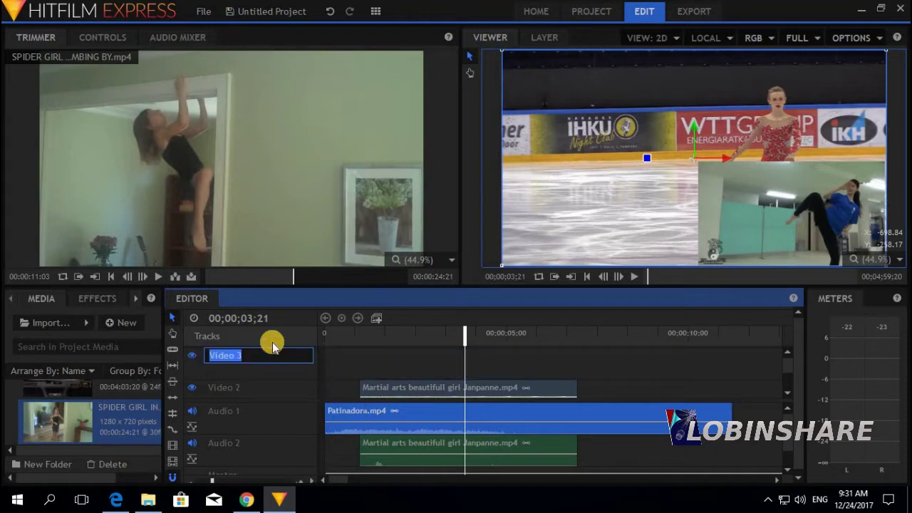
pyautogui.click(272, 344)
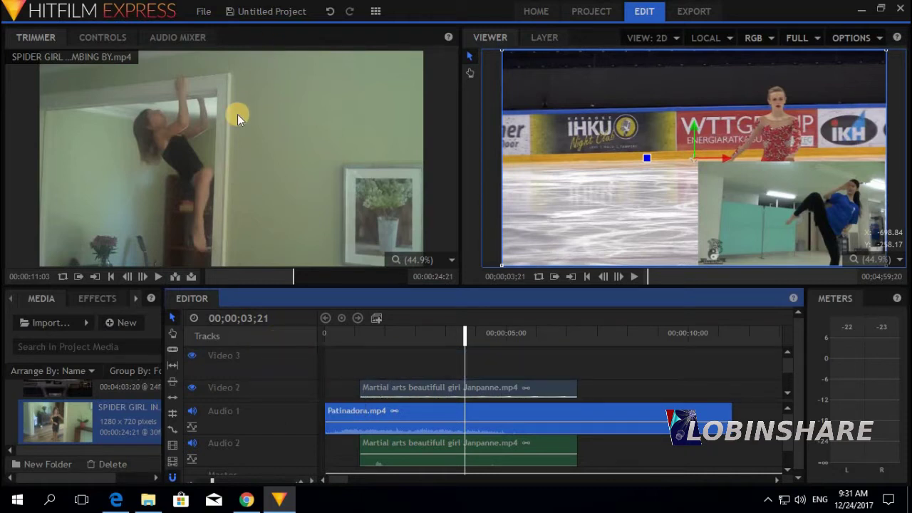
# Step: Place the trimmed SPIDER GIRL clip on Video 3 about 1 second in, and shift the Martial arts clip to start at about 2 seconds
pyautogui.moveTo(238, 119); pyautogui.dragTo(350, 359)
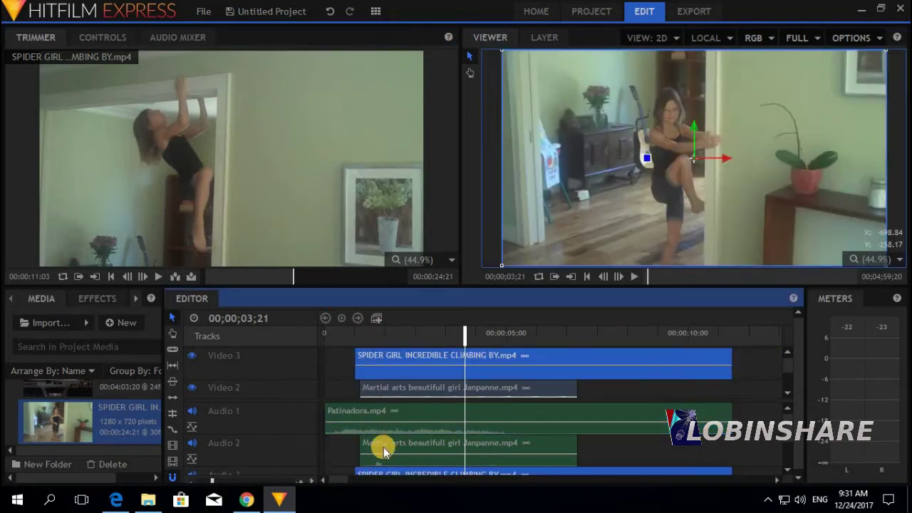
pyautogui.moveTo(424, 396); pyautogui.dragTo(464, 389)
# Step: At 00;00;01;04, scale the SPIDER GIRL clip down to slightly under half the frame width and move it to the frame's upper-left corner
pyautogui.moveTo(329, 335); pyautogui.dragTo(325, 330)
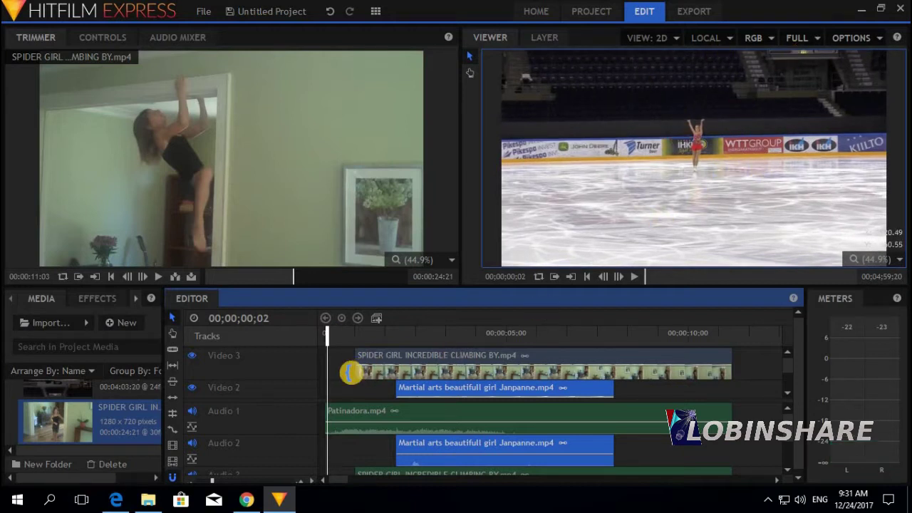
pyautogui.click(367, 334)
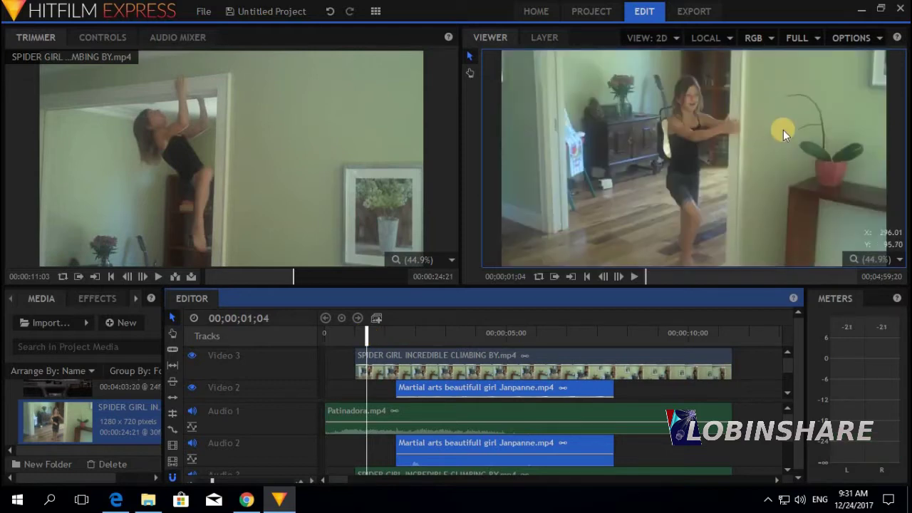
pyautogui.click(395, 356)
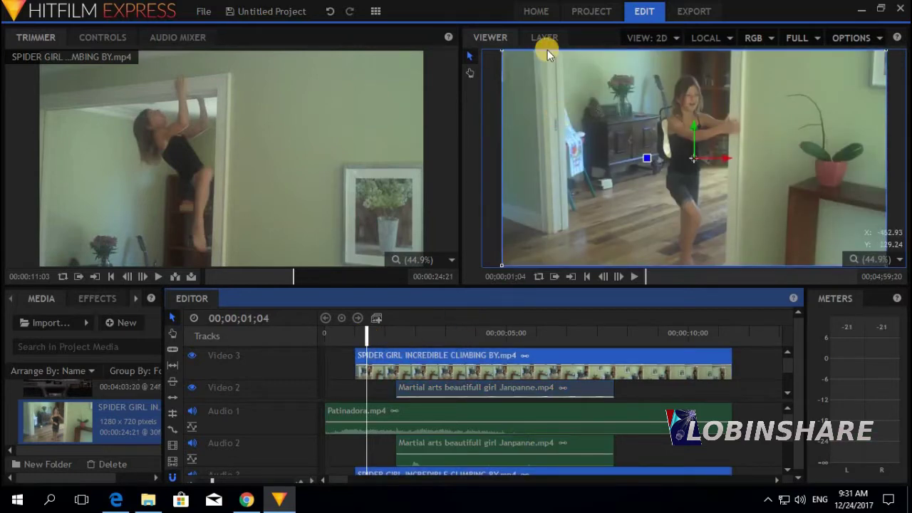
pyautogui.moveTo(501, 51); pyautogui.dragTo(607, 106)
pyautogui.moveTo(740, 181); pyautogui.dragTo(625, 130)
# Step: Rotate the SPIDER GIRL clip slightly counterclockwise and play the sequence from the start to check both overlays
pyautogui.moveTo(527, 107)
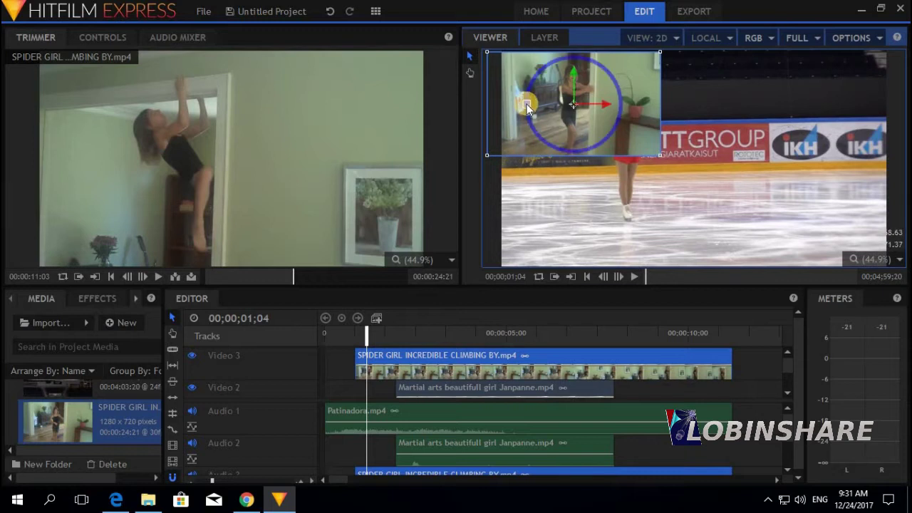
pyautogui.moveTo(528, 107); pyautogui.dragTo(529, 118)
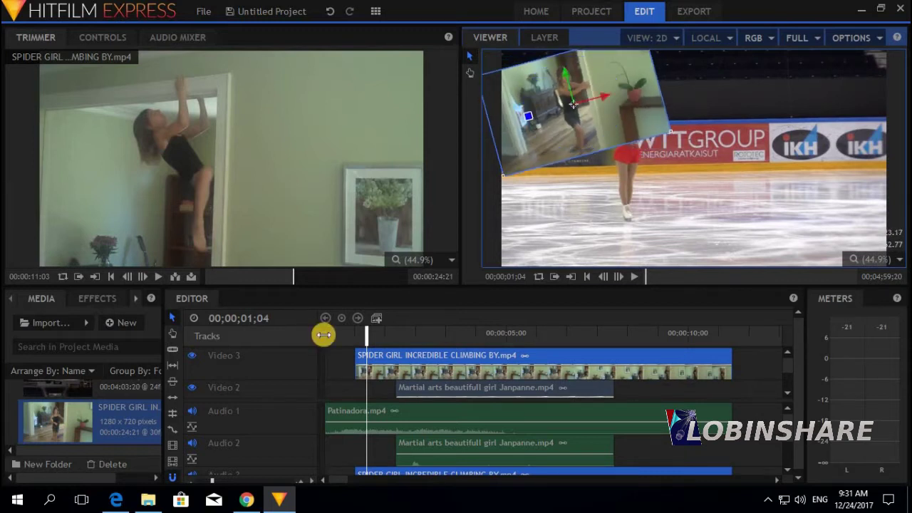
pyautogui.click(424, 331)
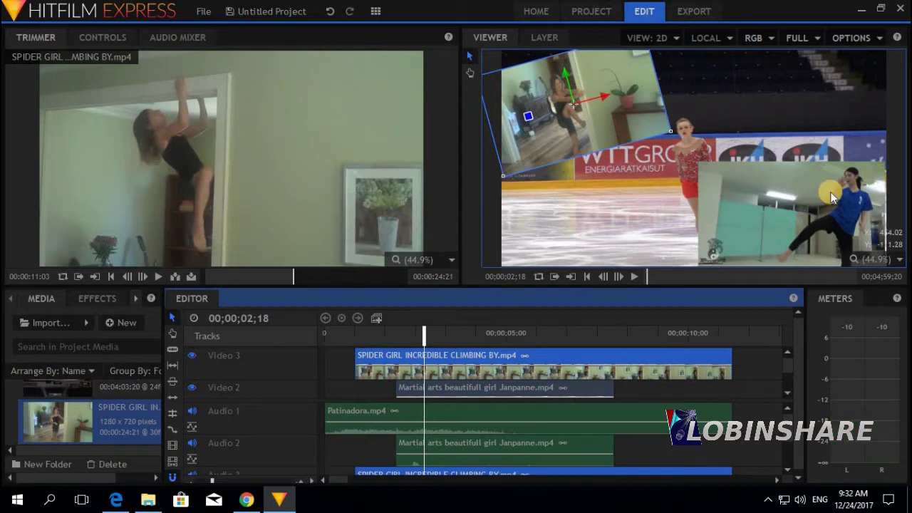
pyautogui.click(326, 332)
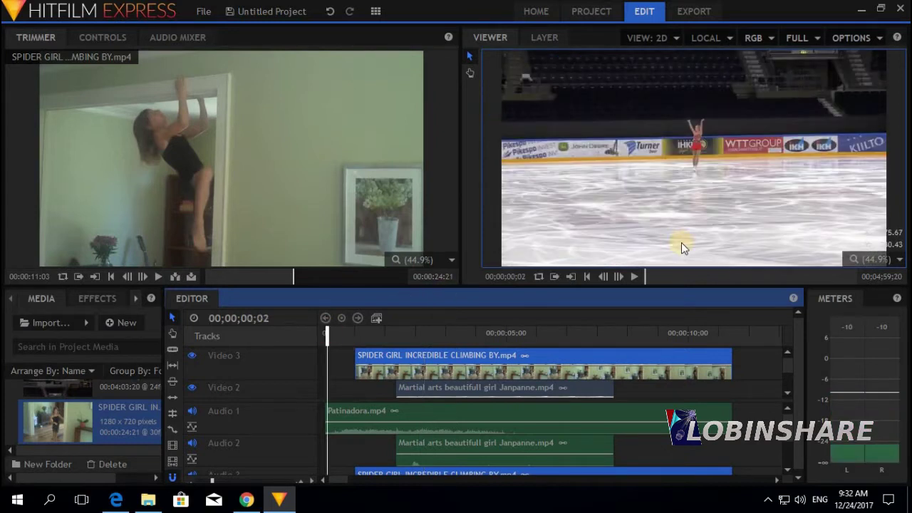
pyautogui.click(637, 277)
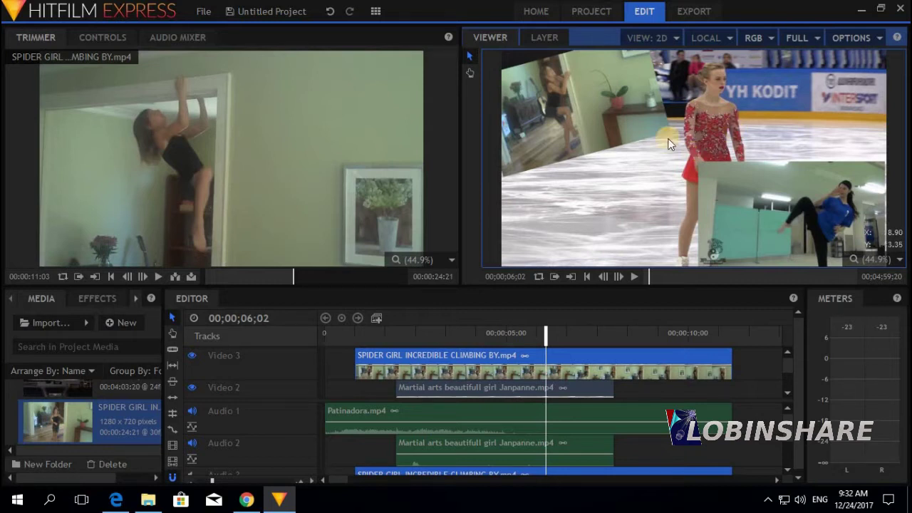
pyautogui.click(628, 124)
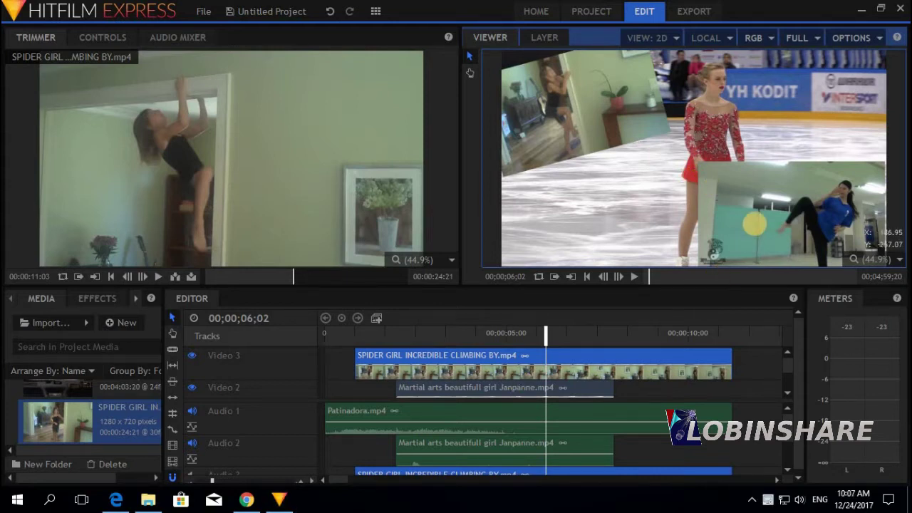
pyautogui.click(803, 201)
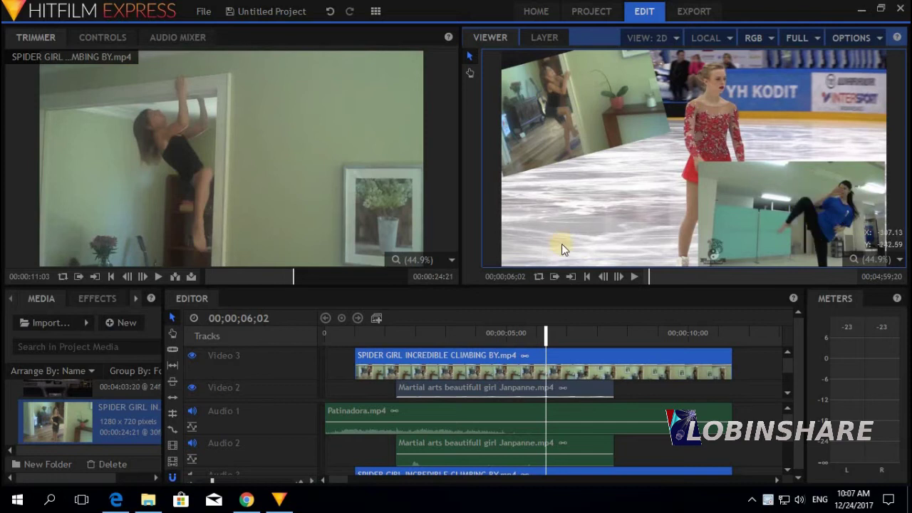
pyautogui.click(595, 100)
pyautogui.click(513, 388)
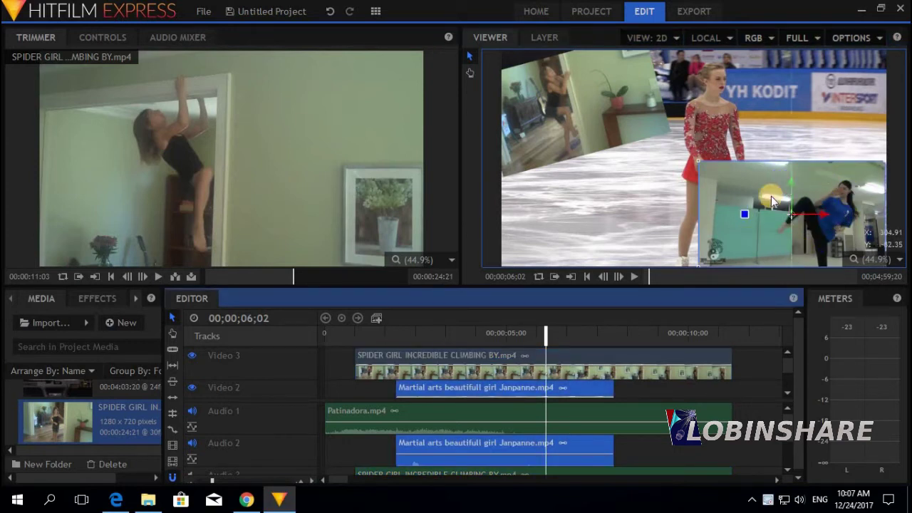
pyautogui.rightClick(530, 392)
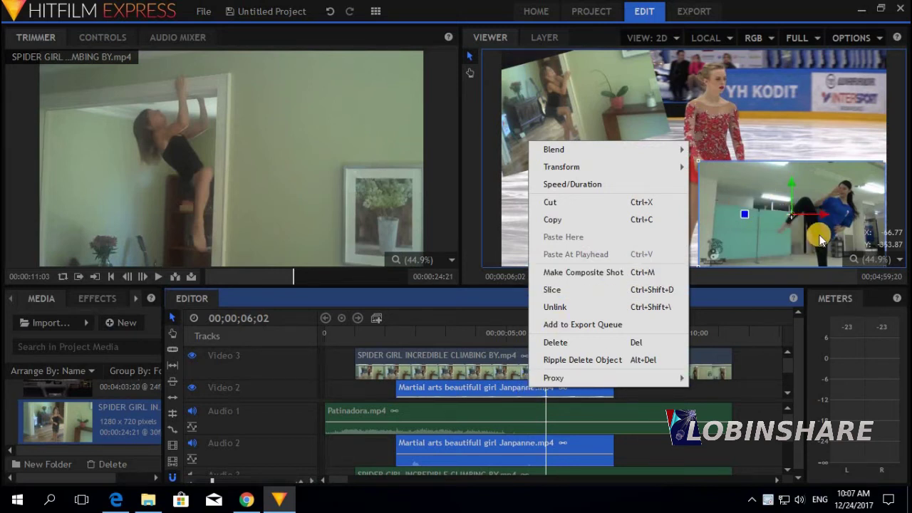
pyautogui.click(504, 357)
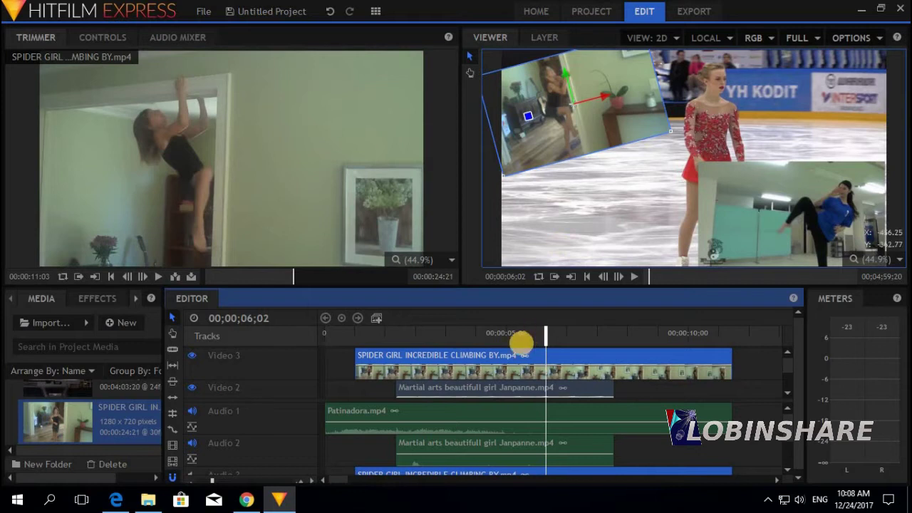
pyautogui.rightClick(513, 353)
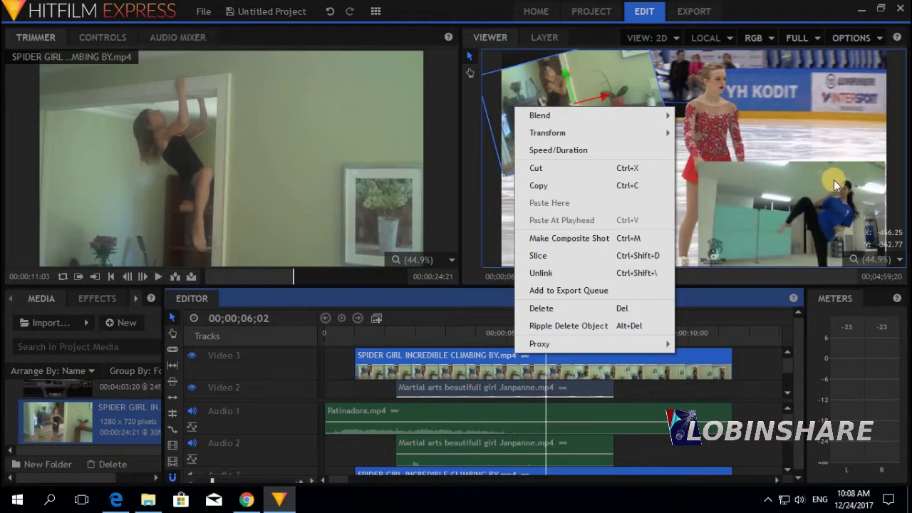
# Step: Make a composite shot from the Martial arts clip, named "Martial arts.mp4 Composite Shot", with Selected Clip properties and effects set to Leave Here
pyautogui.click(536, 390)
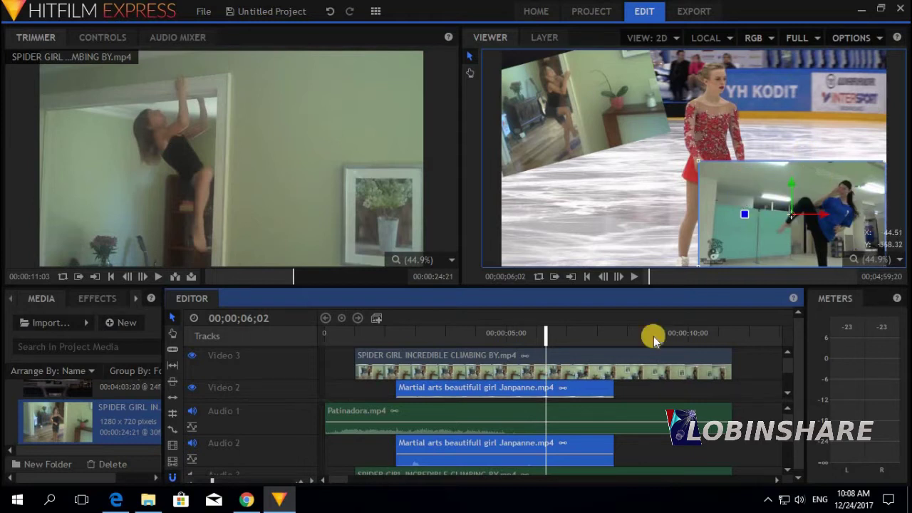
pyautogui.rightClick(517, 389)
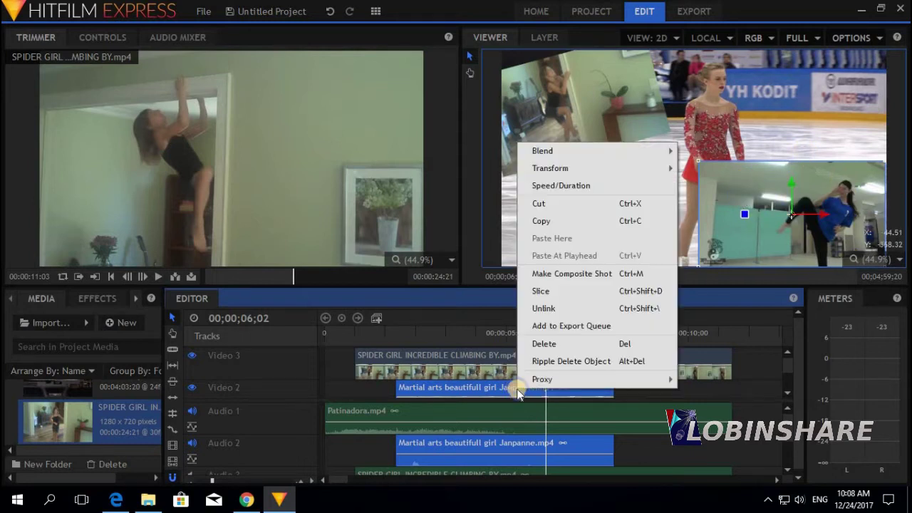
pyautogui.click(577, 275)
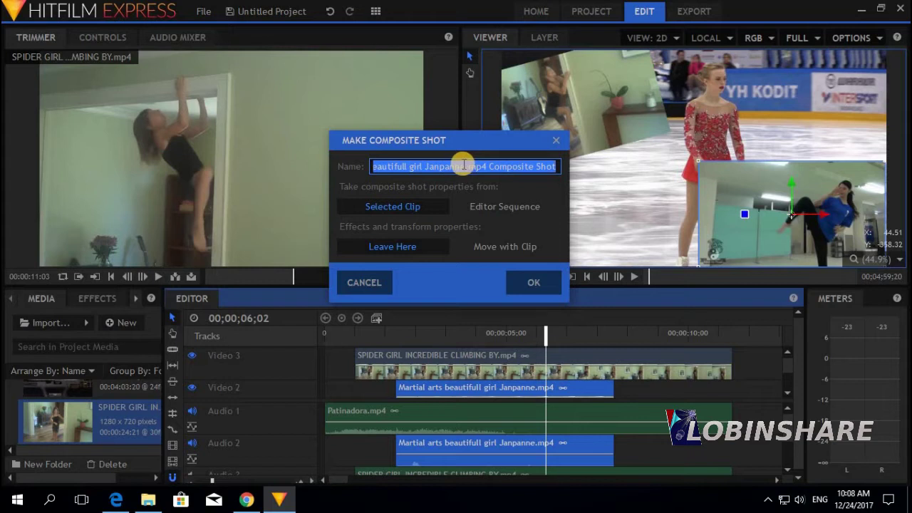
pyautogui.click(419, 166)
pyautogui.press('Delete')
pyautogui.press('Delete')
pyautogui.press('Delete')
pyautogui.press('Delete')
pyautogui.press('Delete')
pyautogui.press('Delete')
pyautogui.press('Delete')
pyautogui.press('Delete')
pyautogui.press('Delete')
pyautogui.press('Delete')
pyautogui.press('Delete')
pyautogui.press('Delete')
pyautogui.press('Delete')
pyautogui.press('Delete')
pyautogui.press('Delete')
pyautogui.press('Delete')
pyautogui.press('Delete')
pyautogui.press('Delete')
pyautogui.press('Delete')
pyautogui.press('Delete')
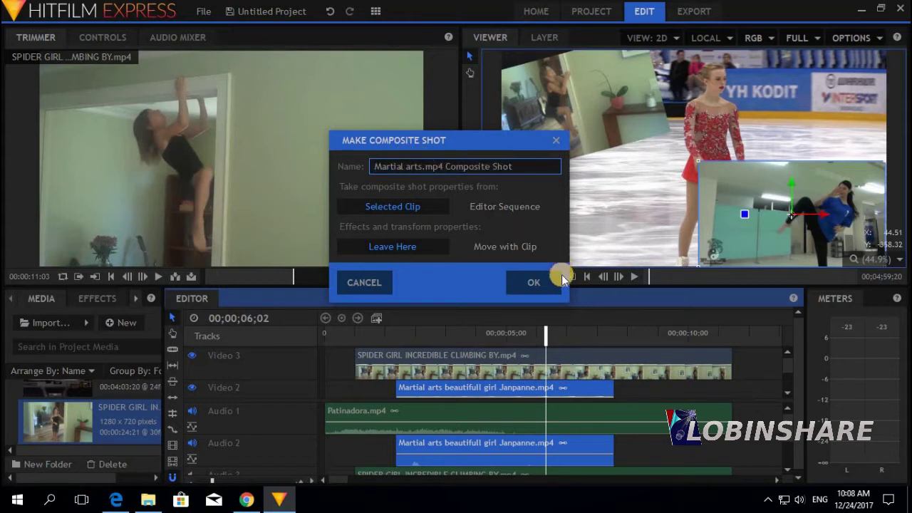
pyautogui.click(534, 283)
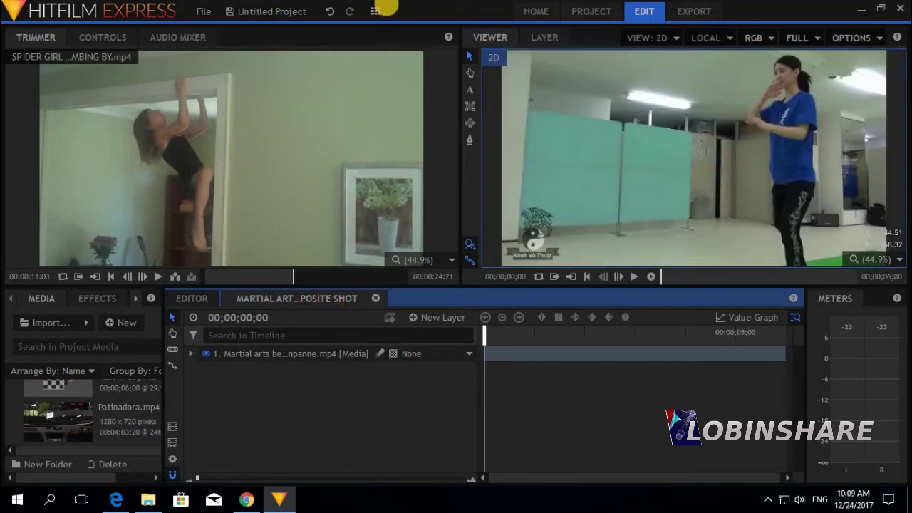
# Step: Switch to the Compositing workspace and play the Martial arts composite shot
pyautogui.click(375, 10)
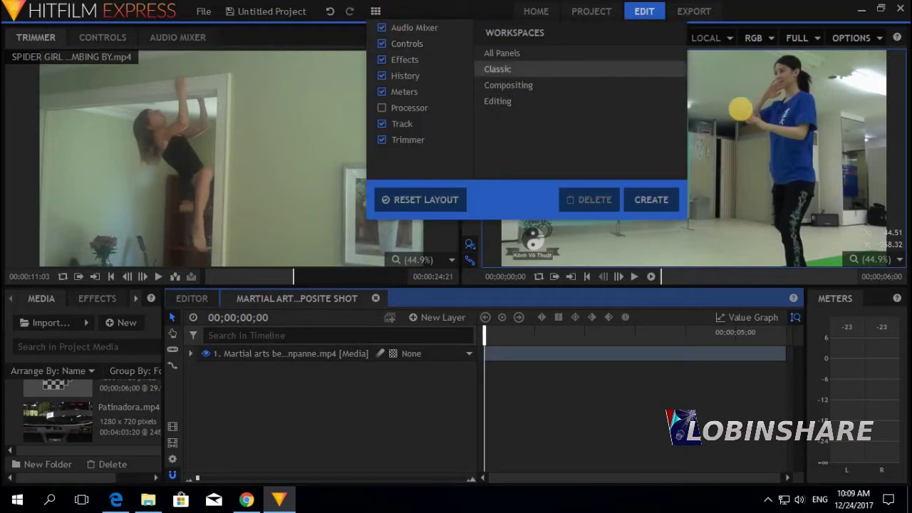
pyautogui.click(528, 85)
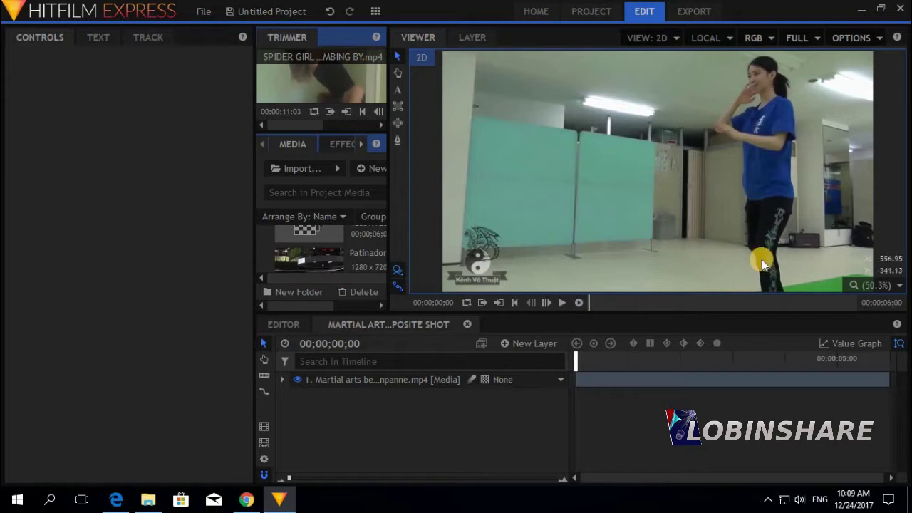
pyautogui.click(563, 303)
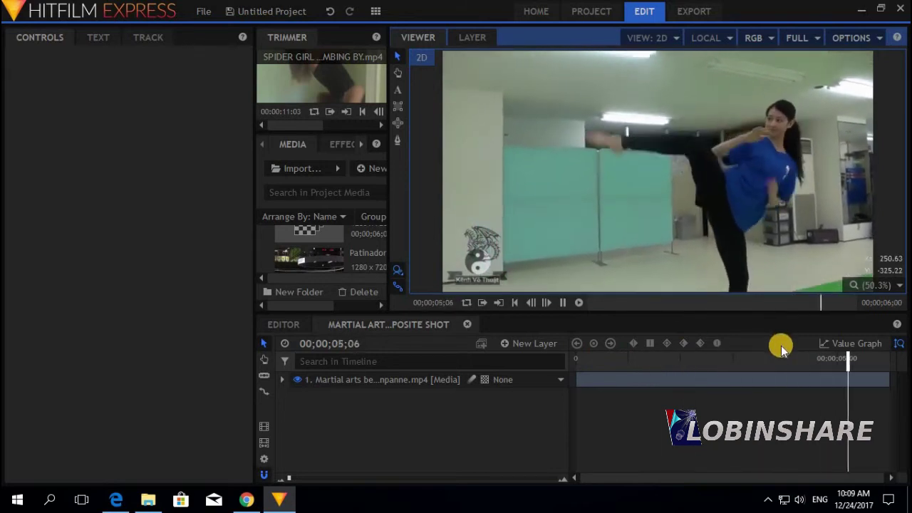
# Step: Select the Martial arts layer and expand its Transform group to examine the opacity, anchor point, position, scale and rotation properties
pyautogui.click(406, 376)
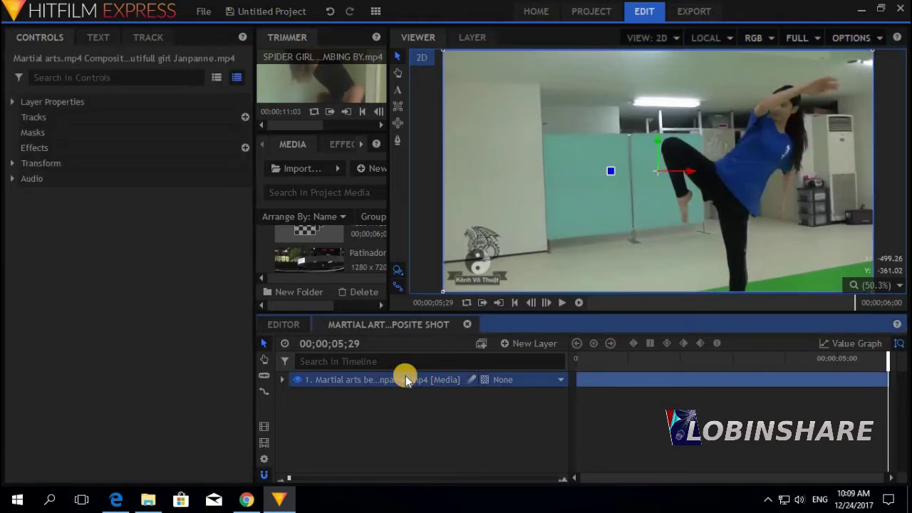
pyautogui.click(283, 379)
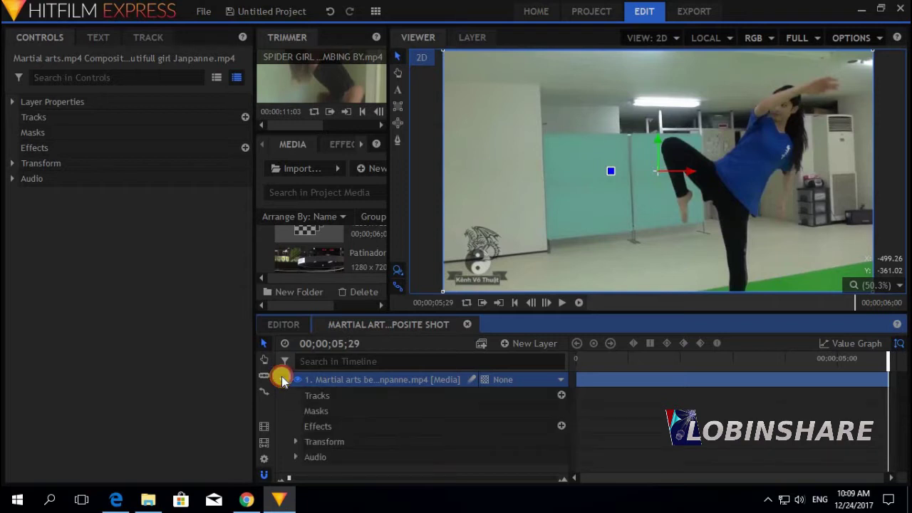
pyautogui.click(295, 442)
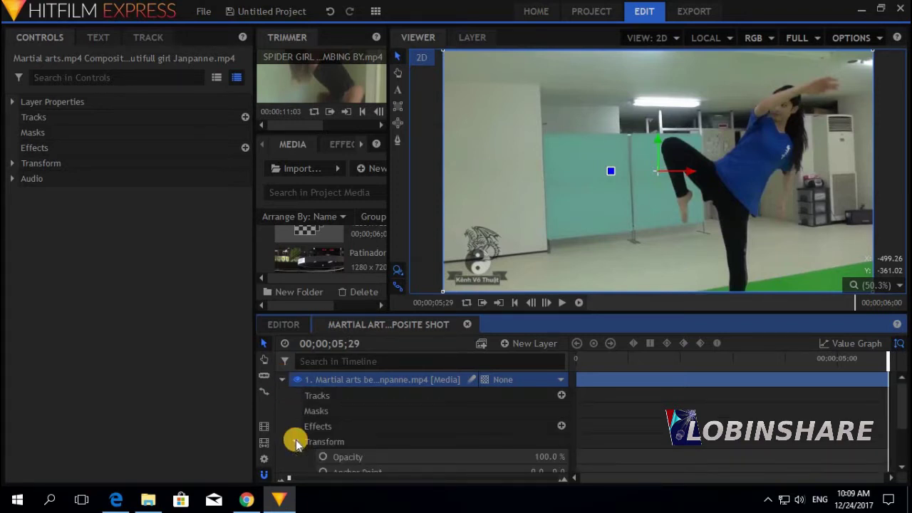
pyautogui.scroll(-3, 493, 413)
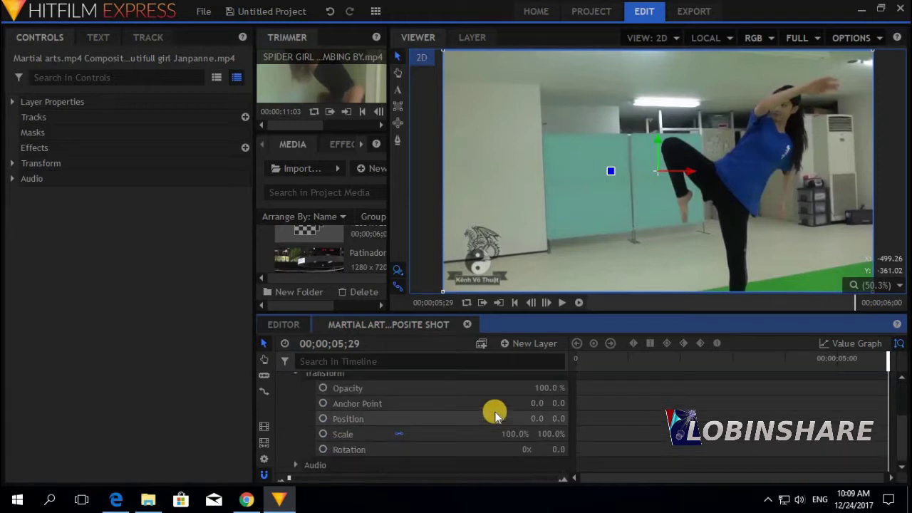
pyautogui.click(12, 163)
pyautogui.click(14, 163)
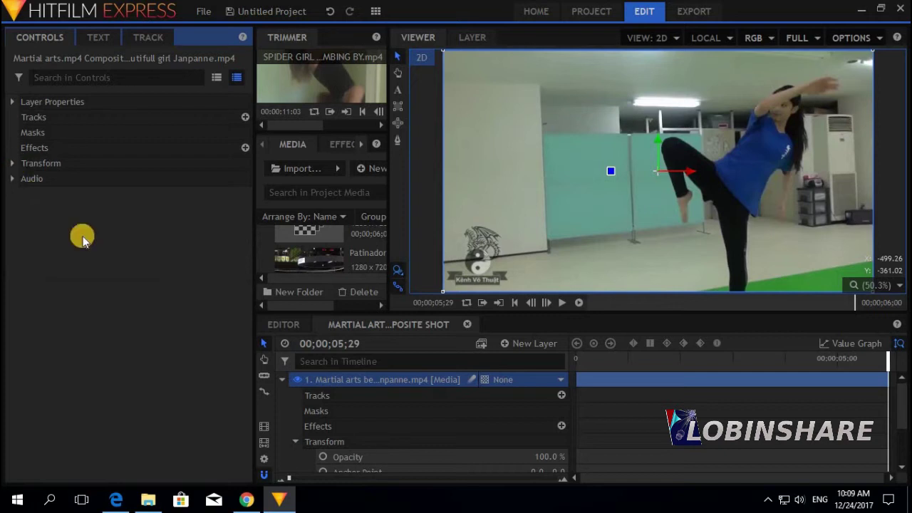
# Step: Scrub the Martial arts composite shot to its start, middle and end to preview the three keyframe moments
pyautogui.scroll(-4, 472, 397)
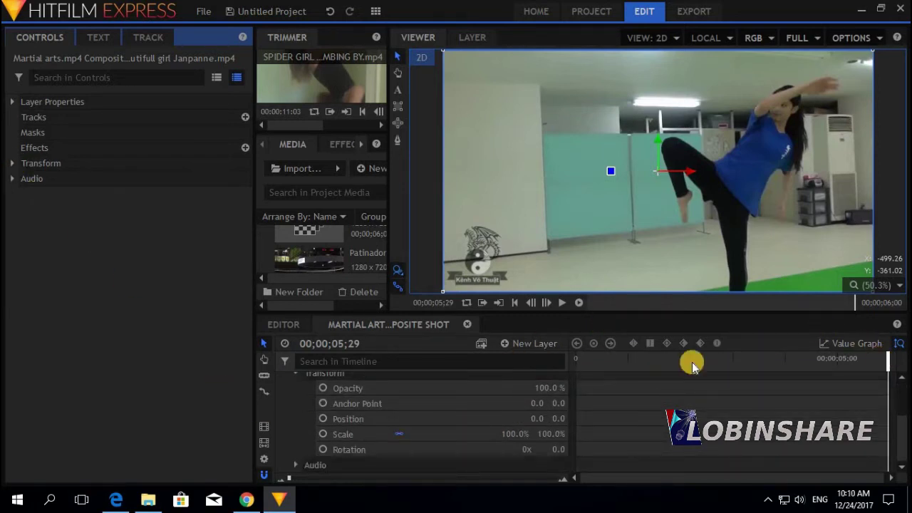
pyautogui.click(583, 359)
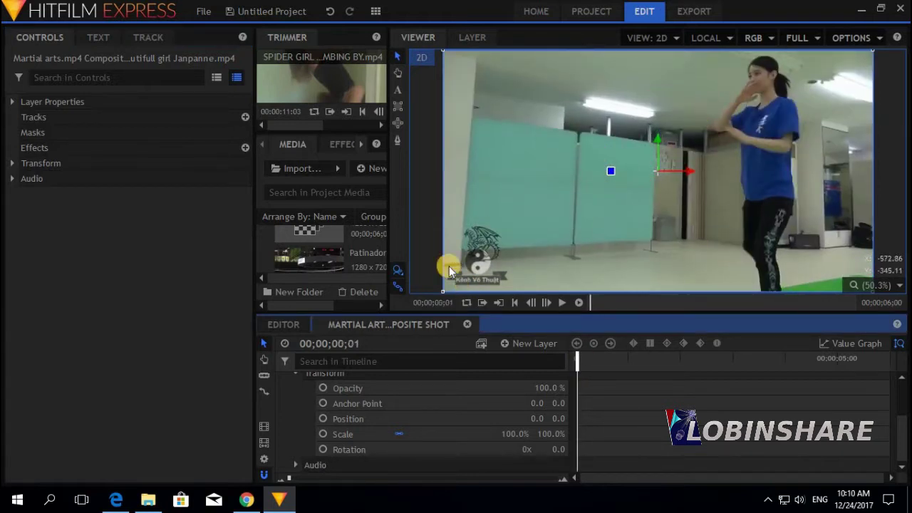
pyautogui.click(730, 359)
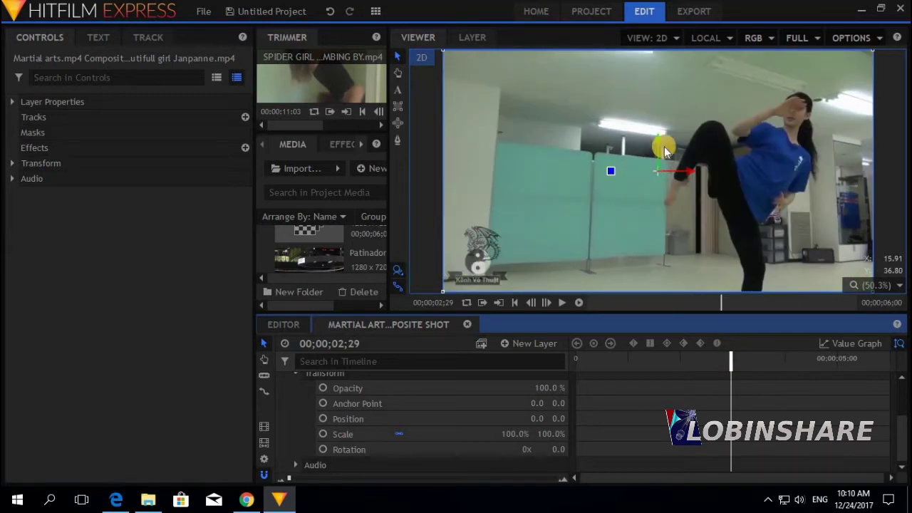
pyautogui.click(885, 362)
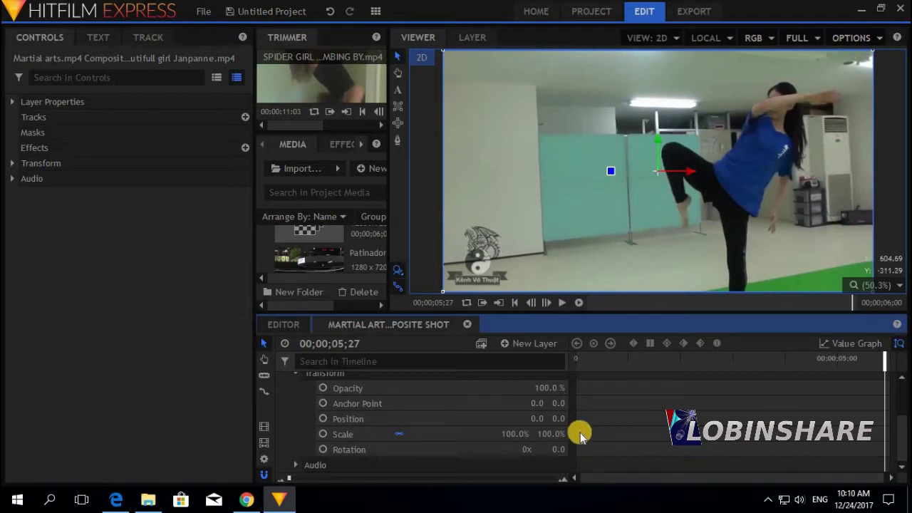
# Step: At 00;00;00;02, enable Position and Scale keyframes and shrink the Martial arts layer to about 25% in the frame's lower-left corner
pyautogui.click(579, 363)
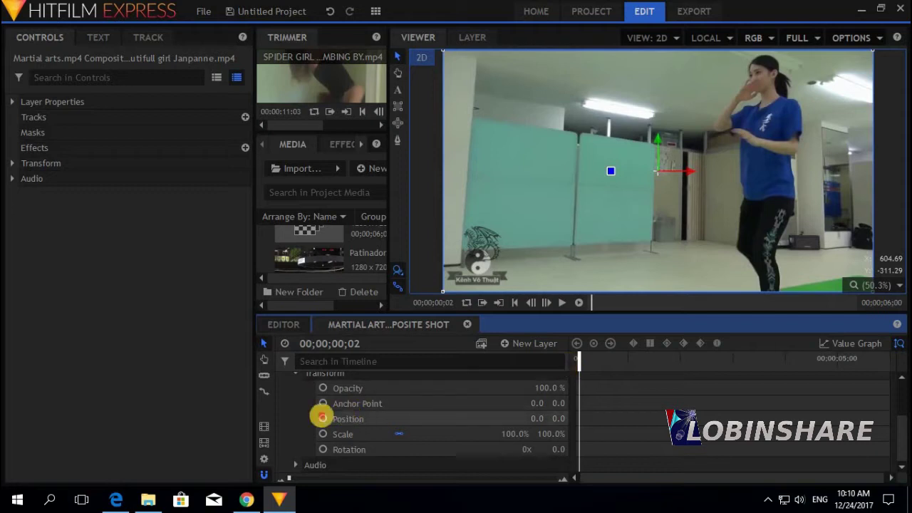
pyautogui.click(323, 419)
pyautogui.click(323, 436)
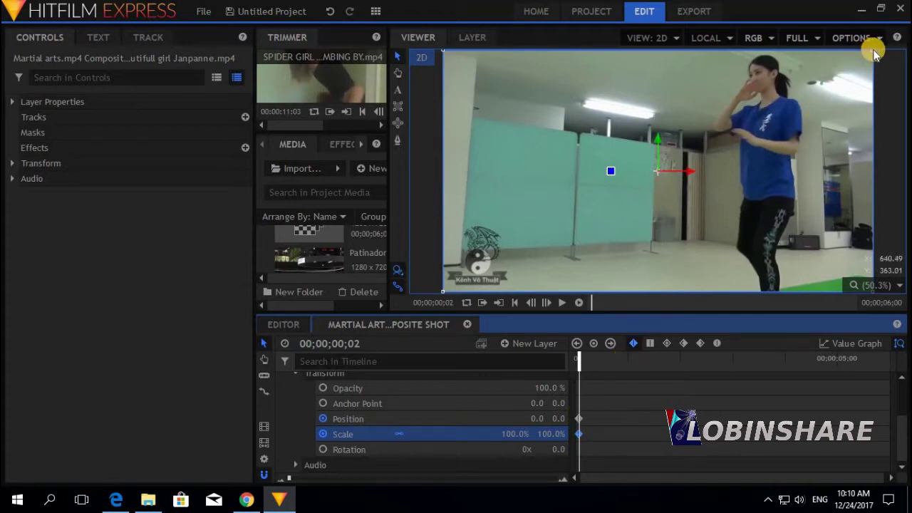
pyautogui.moveTo(876, 55); pyautogui.dragTo(422, 250)
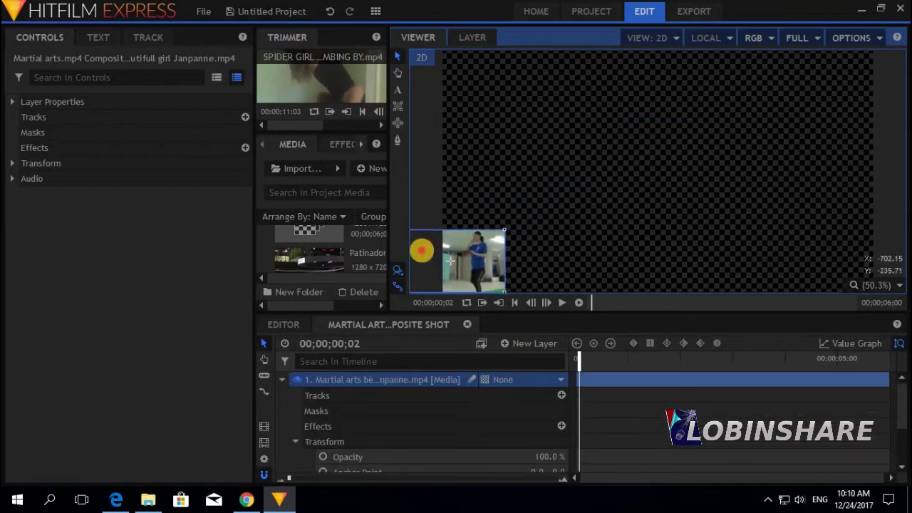
pyautogui.moveTo(902, 391); pyautogui.dragTo(906, 425)
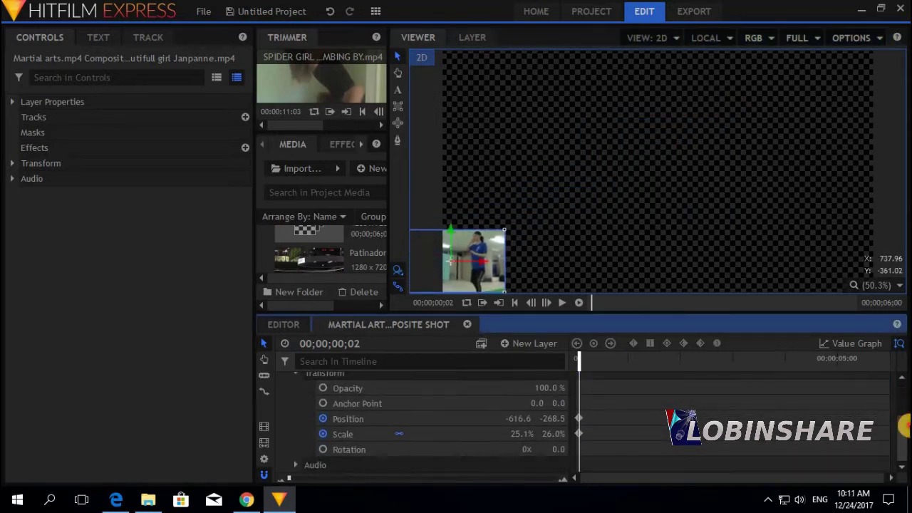
# Step: At 00;00;03;01, move the Martial arts layer to the frame's upper-right corner, at about 471, 221
pyautogui.click(735, 359)
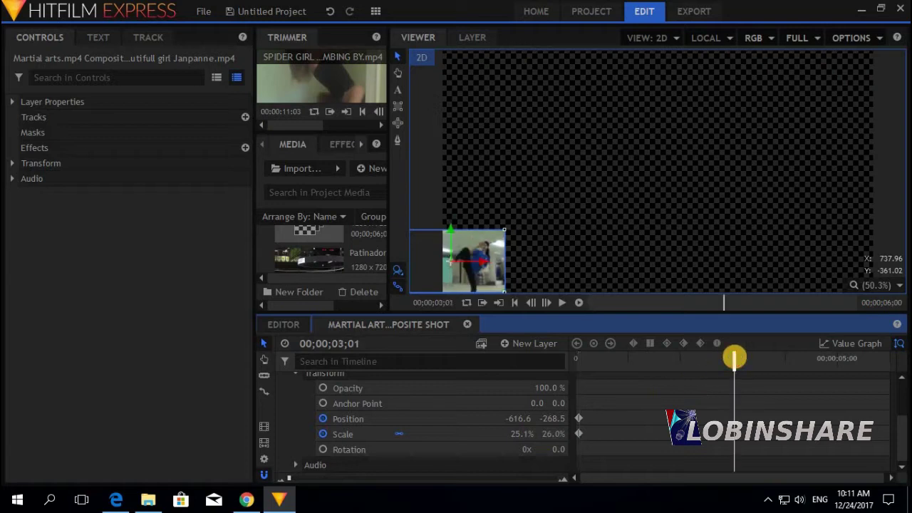
pyautogui.click(499, 255)
pyautogui.moveTo(858, 91); pyautogui.dragTo(864, 90)
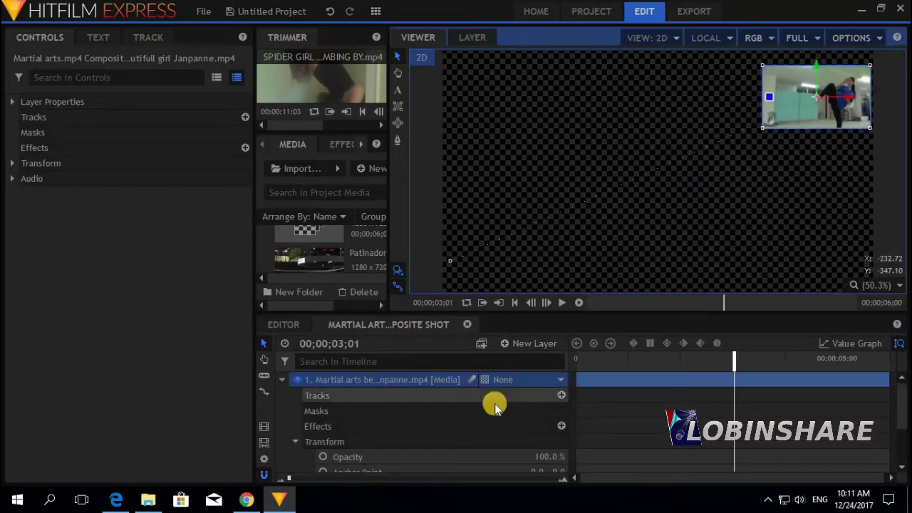
pyautogui.click(903, 405)
pyautogui.moveTo(903, 404); pyautogui.dragTo(903, 429)
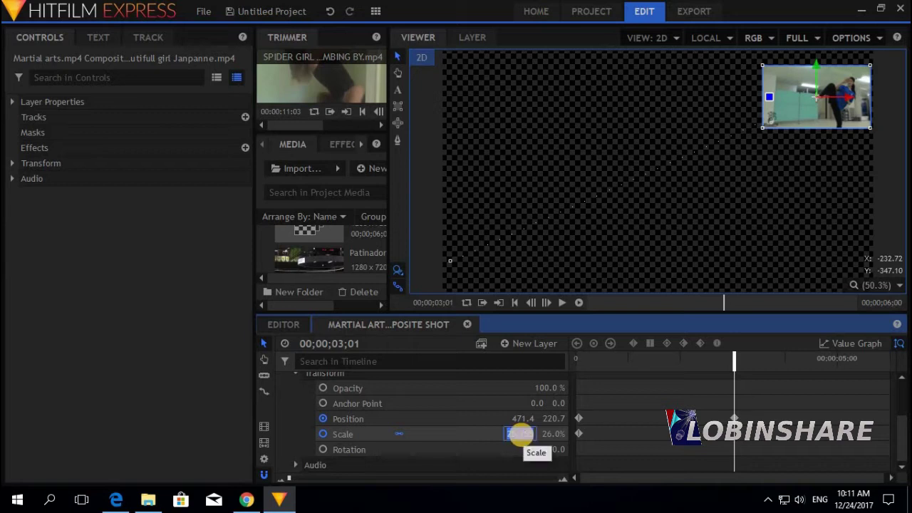
# Step: Set the layer's horizontal scale to 45% and reposition it flush in the frame's upper-right corner, at about 352, 197
pyautogui.moveTo(522, 435); pyautogui.dragTo(521, 435)
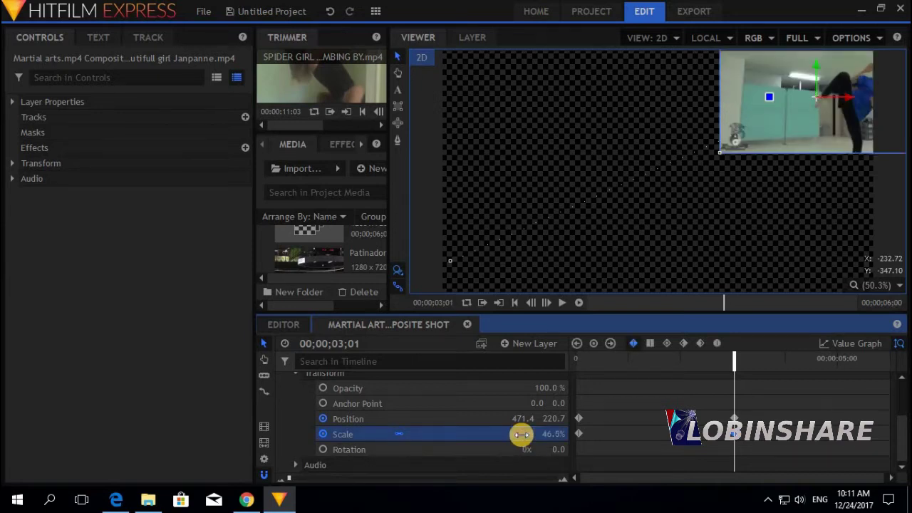
pyautogui.moveTo(811, 131); pyautogui.dragTo(772, 137)
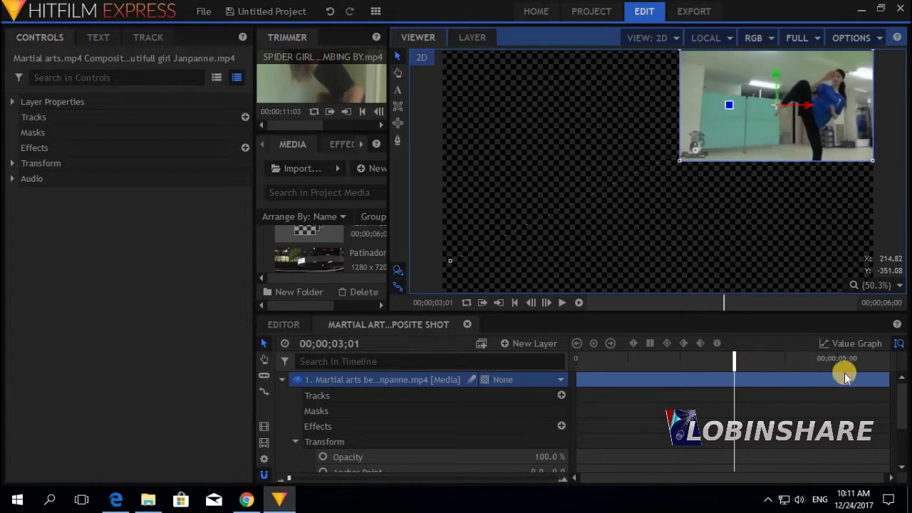
pyautogui.scroll(-2, 901, 398)
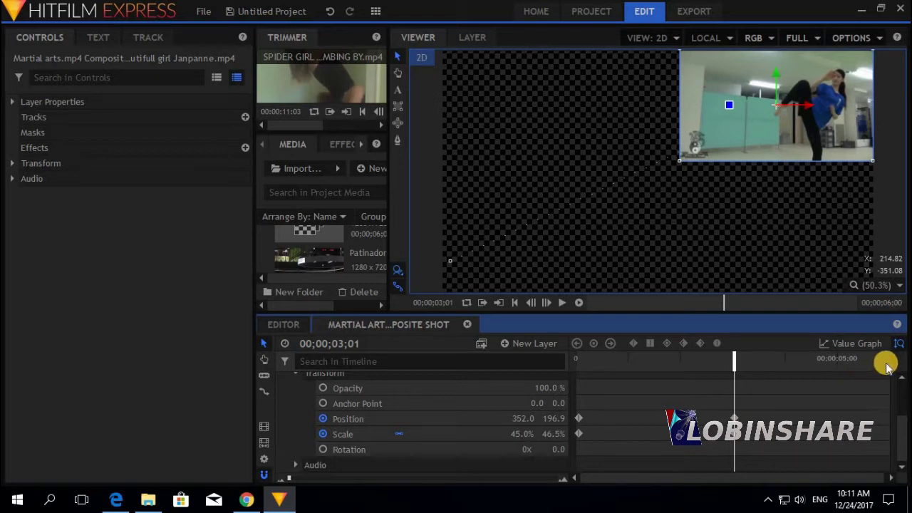
# Step: At 00;00;05;29, move the Martial arts layer straight down to the frame's lower-right corner, at about 352, -185
pyautogui.moveTo(888, 365); pyautogui.dragTo(890, 361)
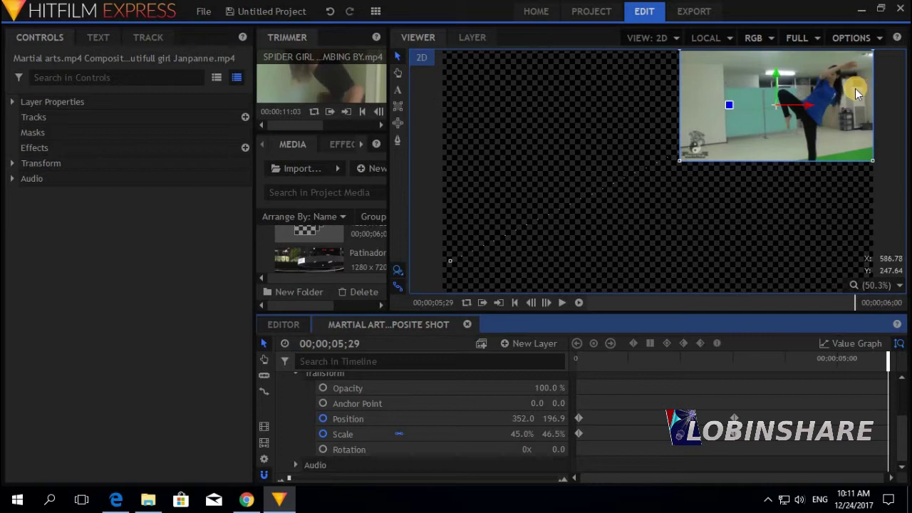
pyautogui.moveTo(855, 88); pyautogui.dragTo(854, 216)
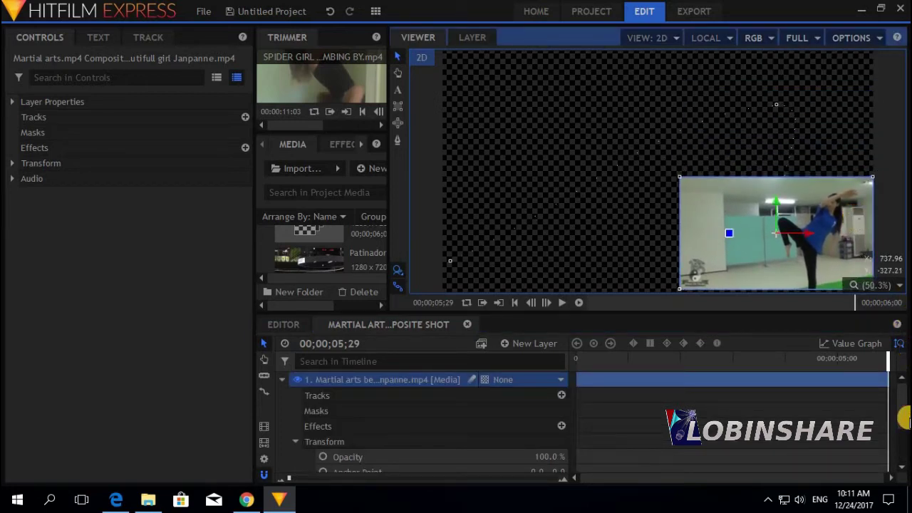
pyautogui.moveTo(904, 403); pyautogui.dragTo(903, 442)
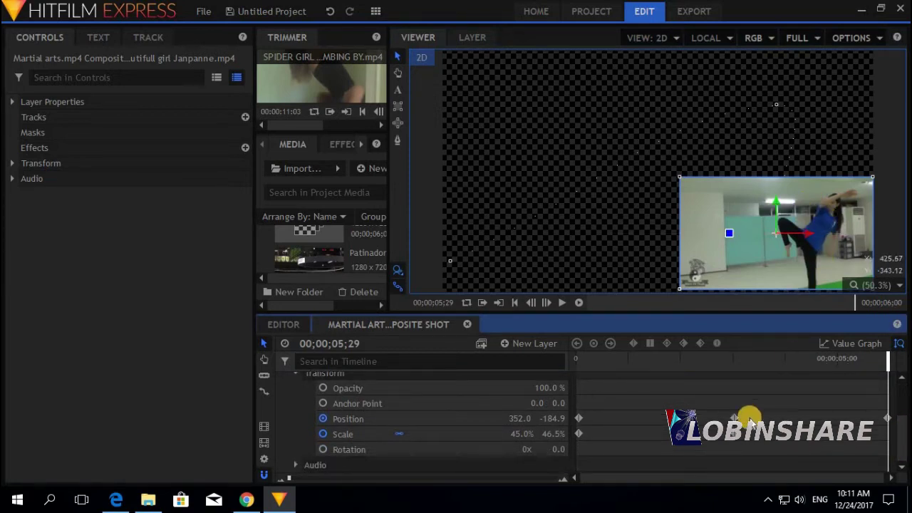
# Step: Copy the middle Scale keyframe and paste it at the last frame, 00;00;05;29
pyautogui.click(735, 436)
pyautogui.rightClick(734, 436)
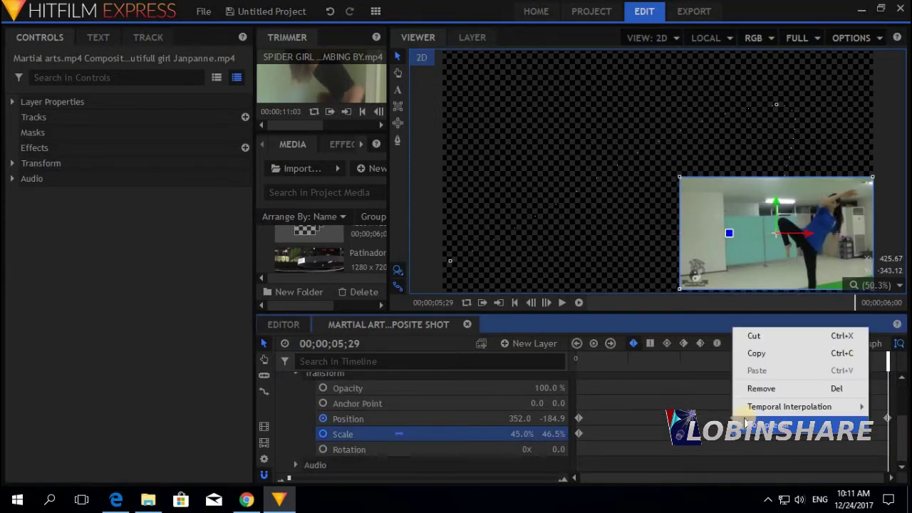
pyautogui.click(770, 355)
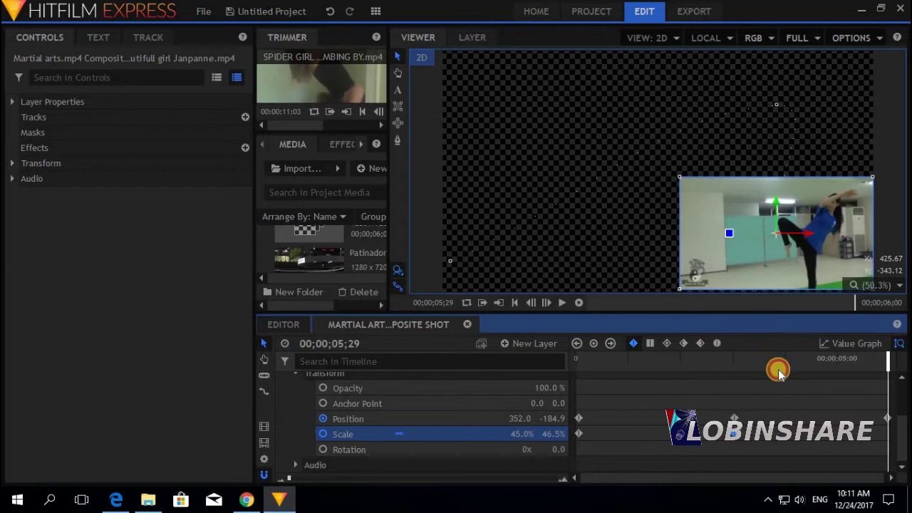
pyautogui.rightClick(887, 439)
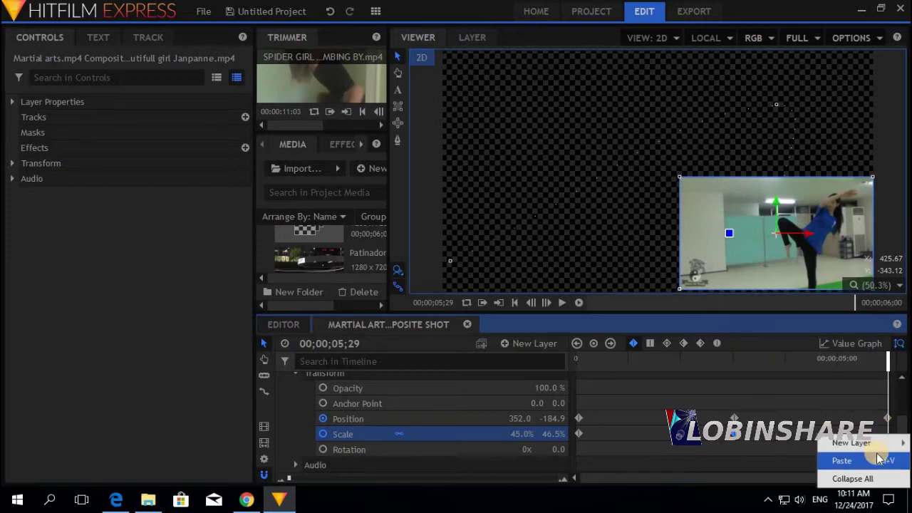
pyautogui.click(842, 460)
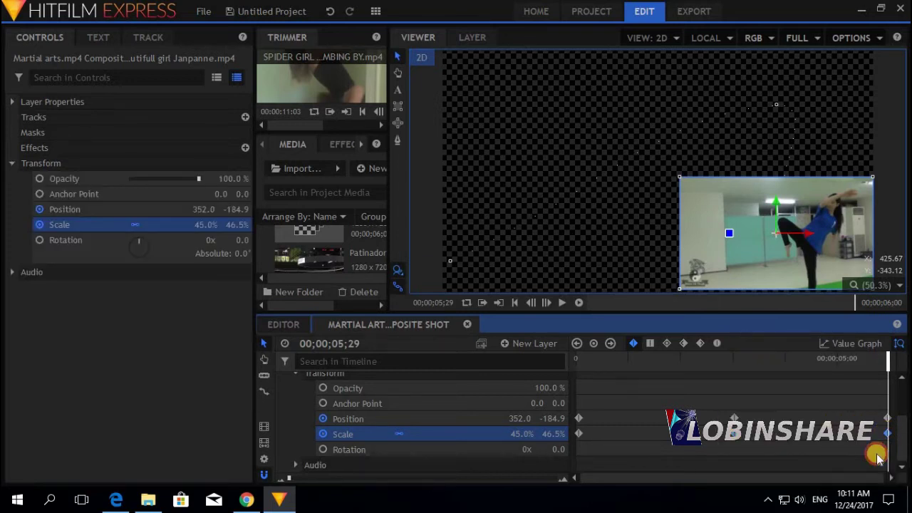
# Step: Play the Martial arts composite shot from the start and return to the editor sequence to check the animated overlay
pyautogui.click(577, 361)
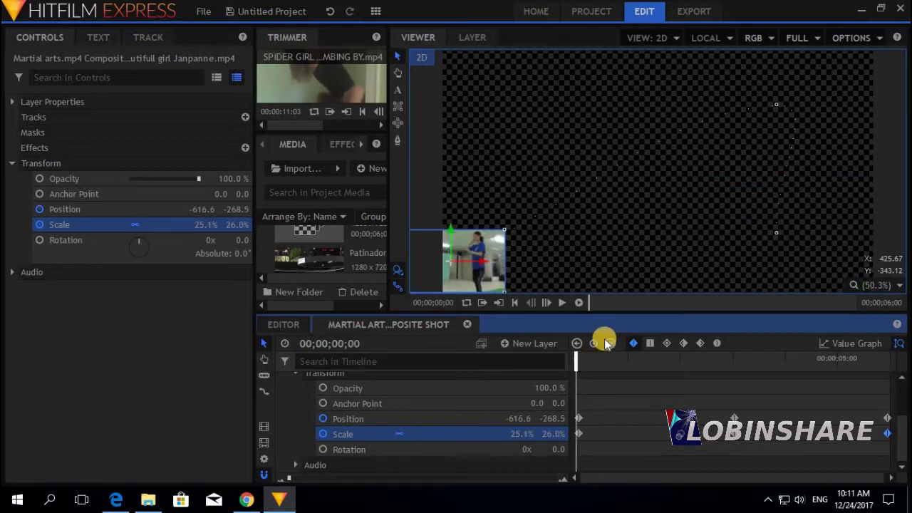
pyautogui.click(563, 303)
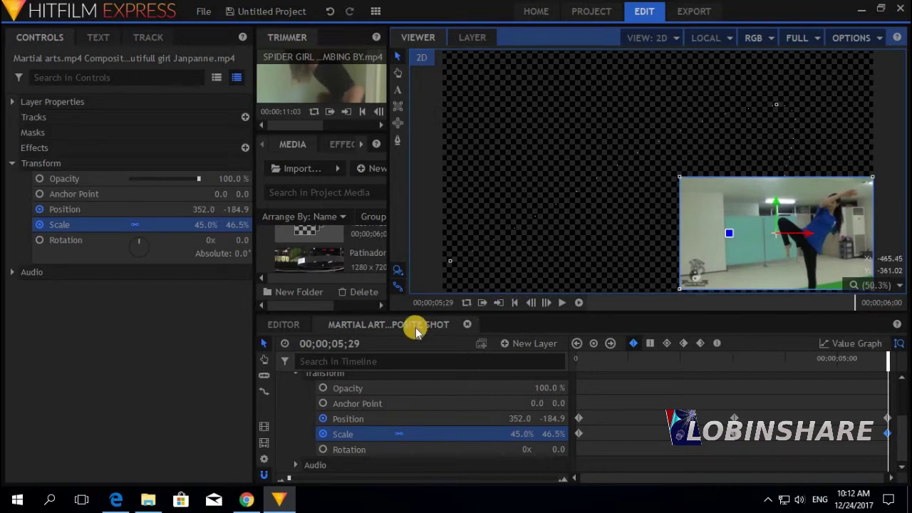
pyautogui.click(287, 327)
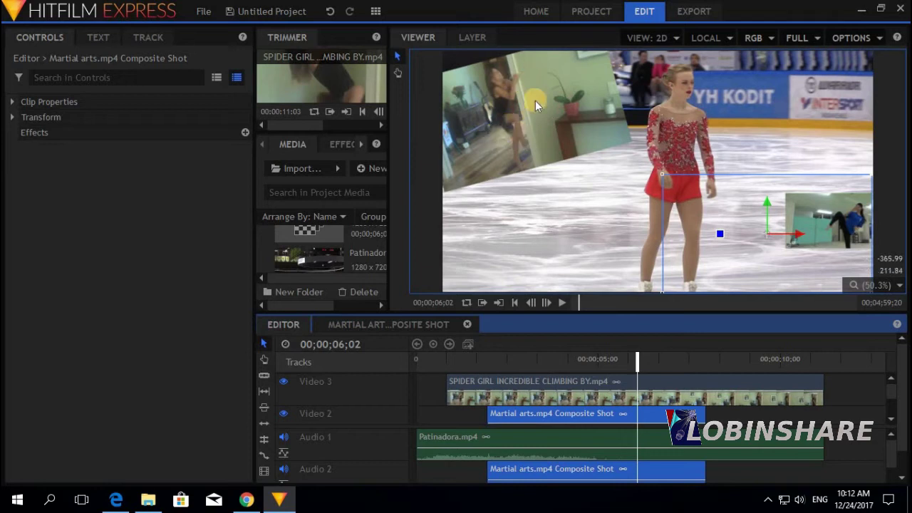
# Step: Make a composite shot from the SPIDER GIRL clip, named "CLIMBING.mp4 Composite Shot", with Selected Clip properties and effects set to Leave Here
pyautogui.click(564, 381)
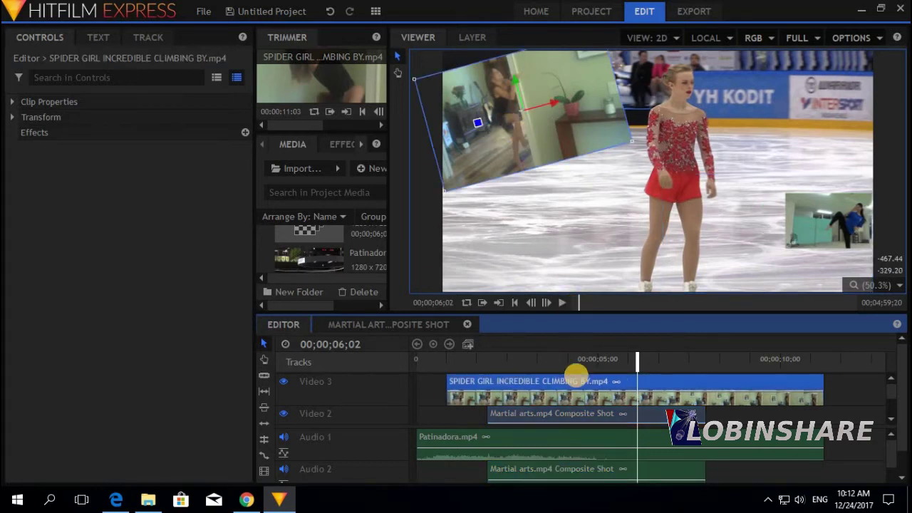
pyautogui.rightClick(577, 382)
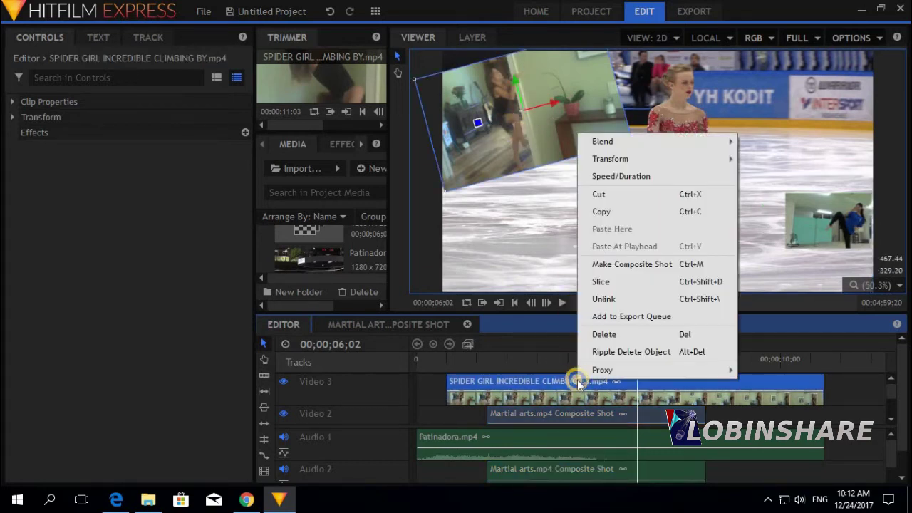
pyautogui.click(650, 265)
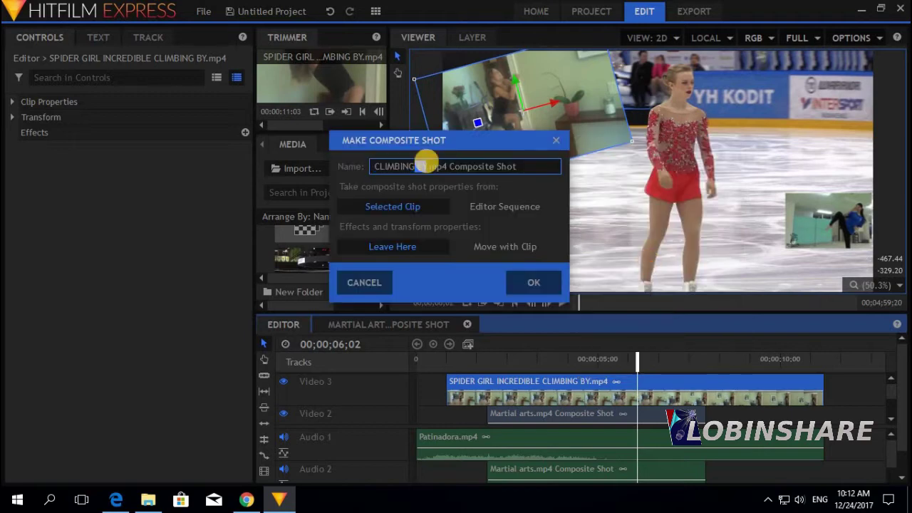
pyautogui.click(423, 249)
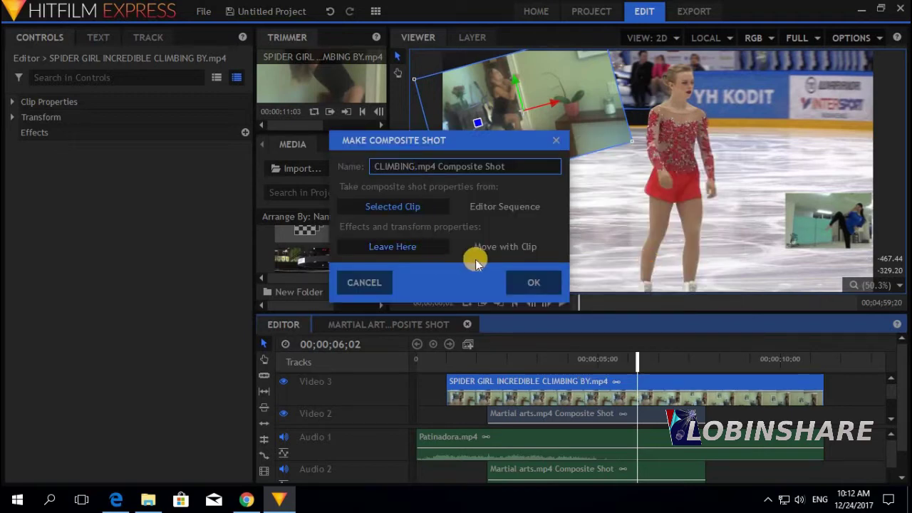
pyautogui.click(534, 283)
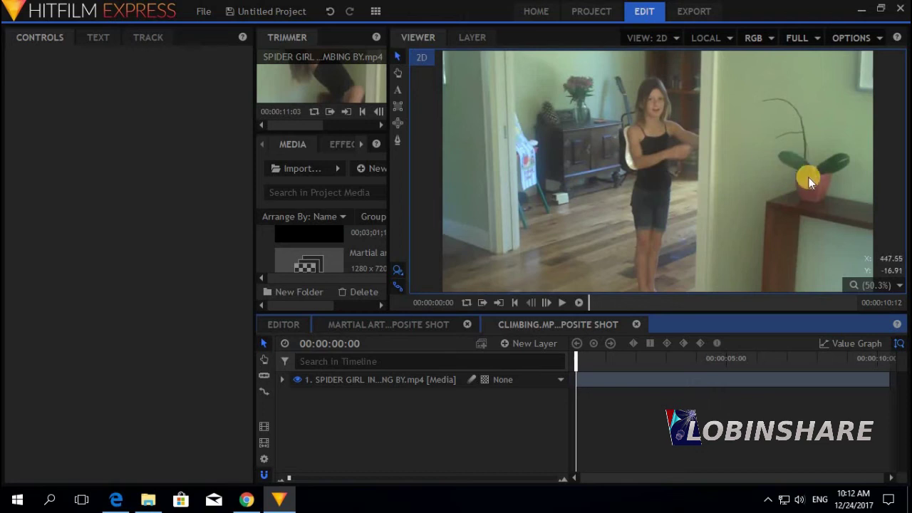
# Step: Expand the SPIDER GIRL layer's Transform group and enable Position, Scale and Rotation keyframes at 00:00:00:00
pyautogui.click(285, 381)
pyautogui.click(291, 440)
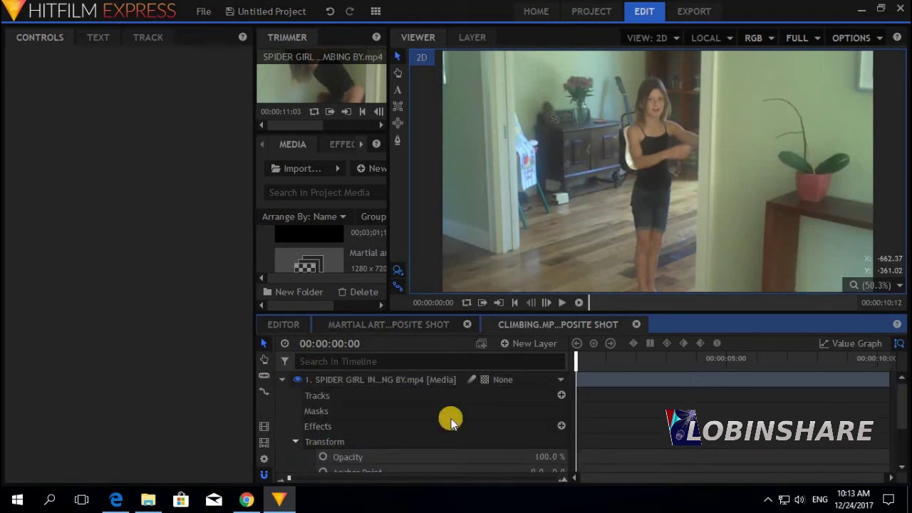
pyautogui.moveTo(903, 385); pyautogui.dragTo(904, 436)
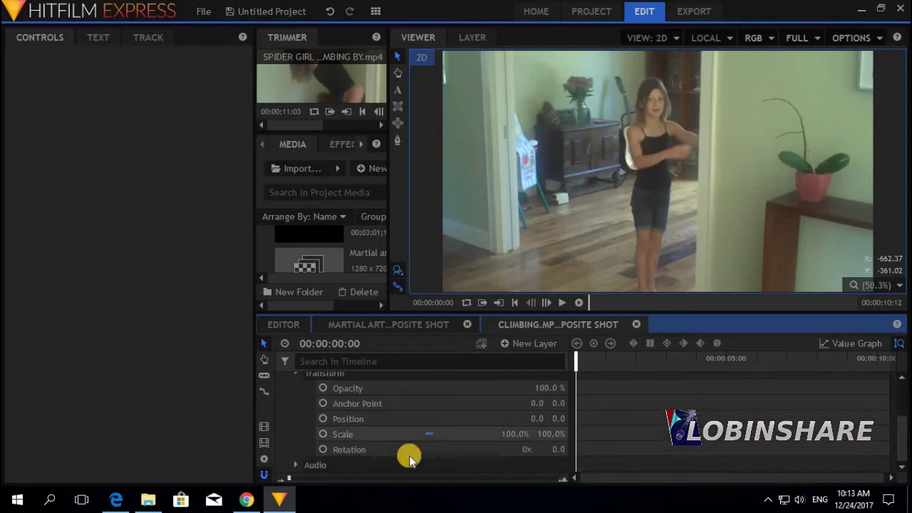
pyautogui.click(323, 418)
pyautogui.click(322, 434)
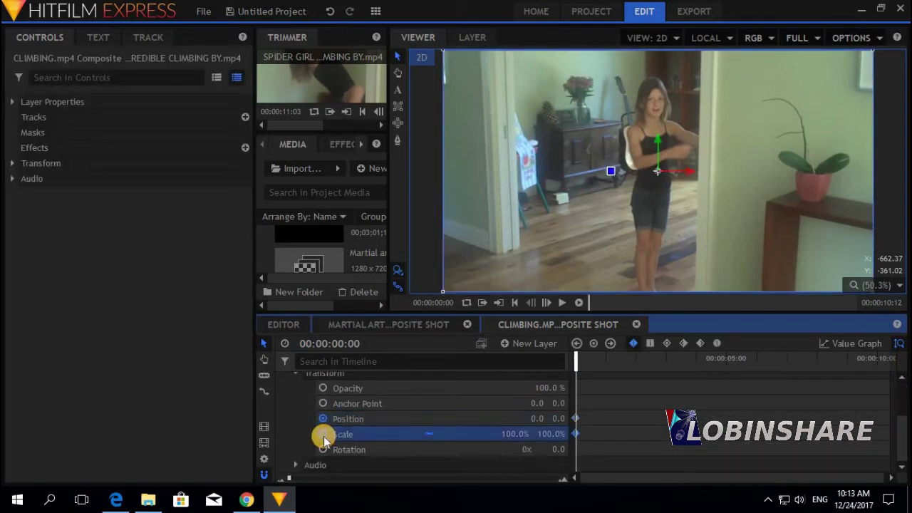
pyautogui.click(323, 449)
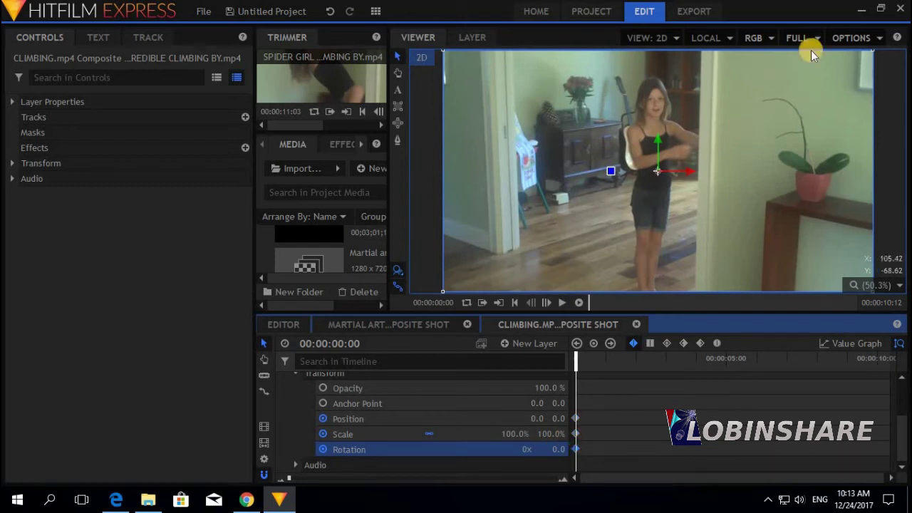
# Step: At the first frame, scale the clip to about 39.8% by 43.3%, move it to about -403.7, 200.8, and rotate it to about -4.1 degrees
pyautogui.click(875, 51)
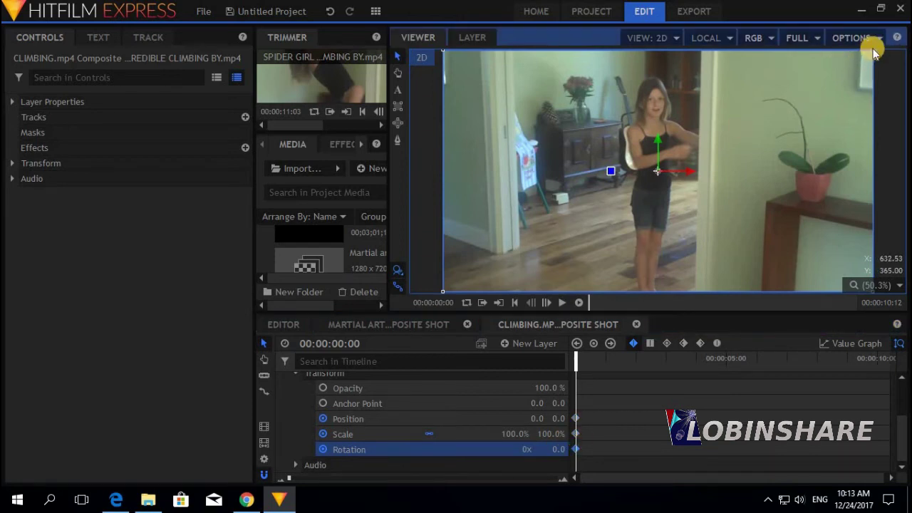
pyautogui.moveTo(872, 51); pyautogui.dragTo(722, 136)
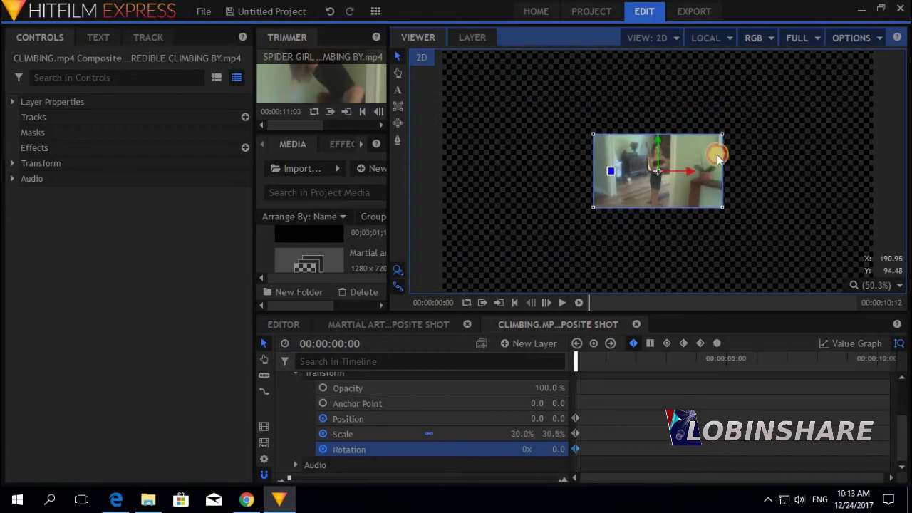
pyautogui.moveTo(705, 182); pyautogui.dragTo(589, 122)
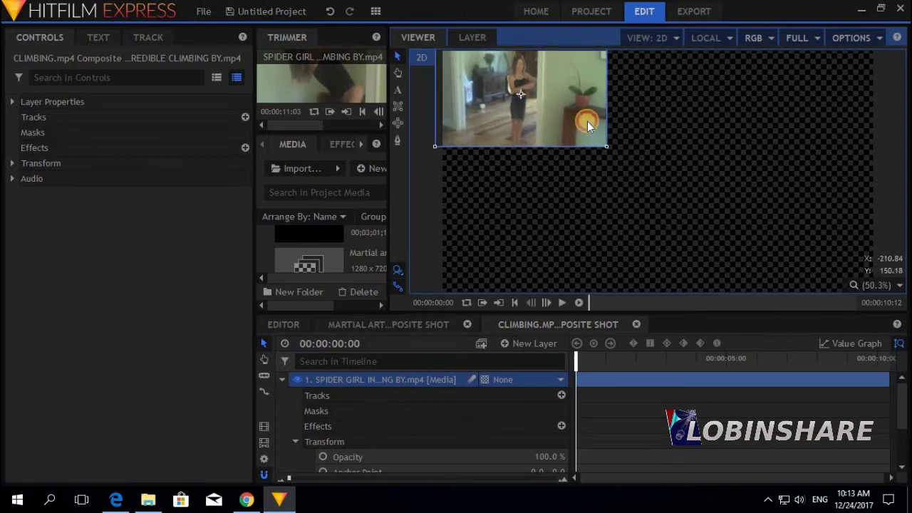
pyautogui.moveTo(521, 165); pyautogui.dragTo(510, 162)
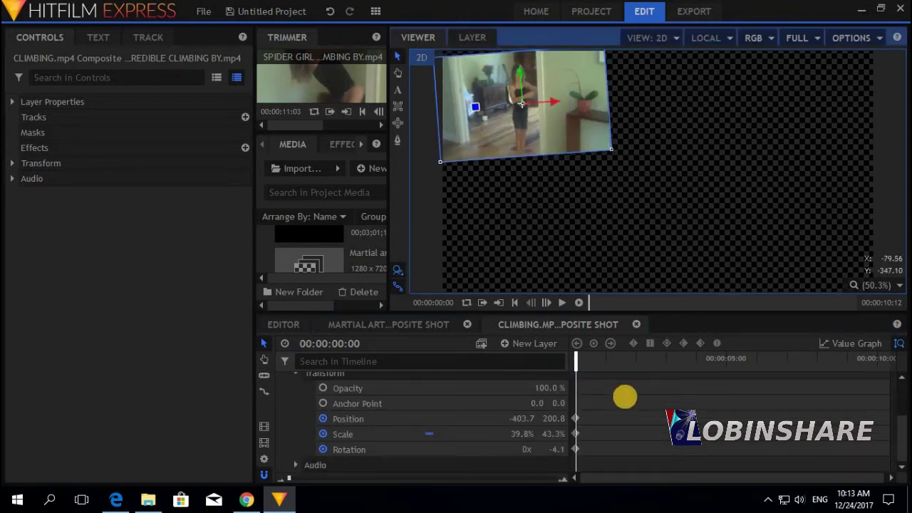
# Step: At 00:00:05:03, set Rotation to 2 turns and enlarge the clip to about 47.8% by 52.4%, positioned at about -383.8, 192.9
pyautogui.click(730, 360)
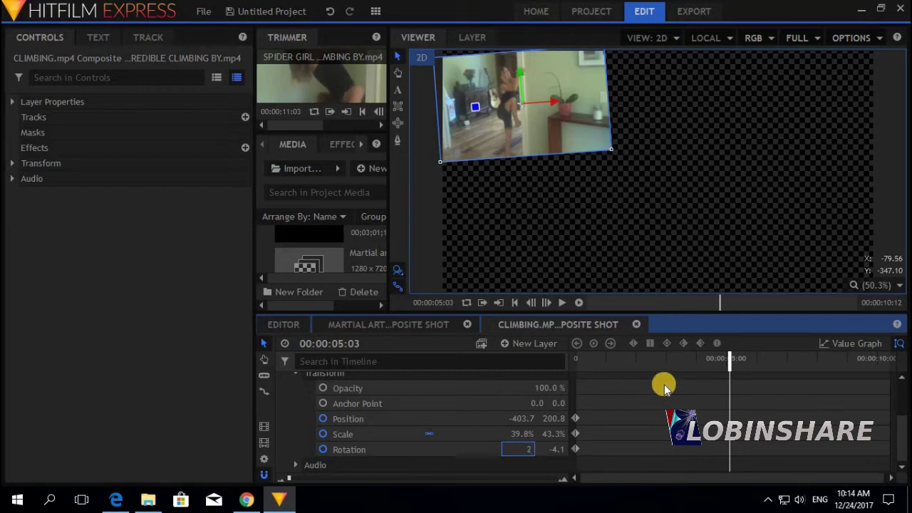
pyautogui.press('Return')
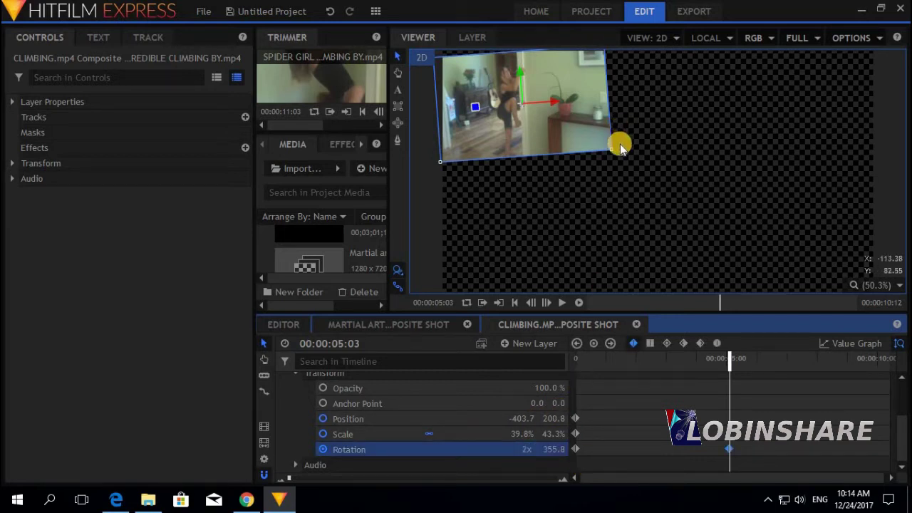
pyautogui.moveTo(612, 151); pyautogui.dragTo(634, 160)
pyautogui.click(572, 140)
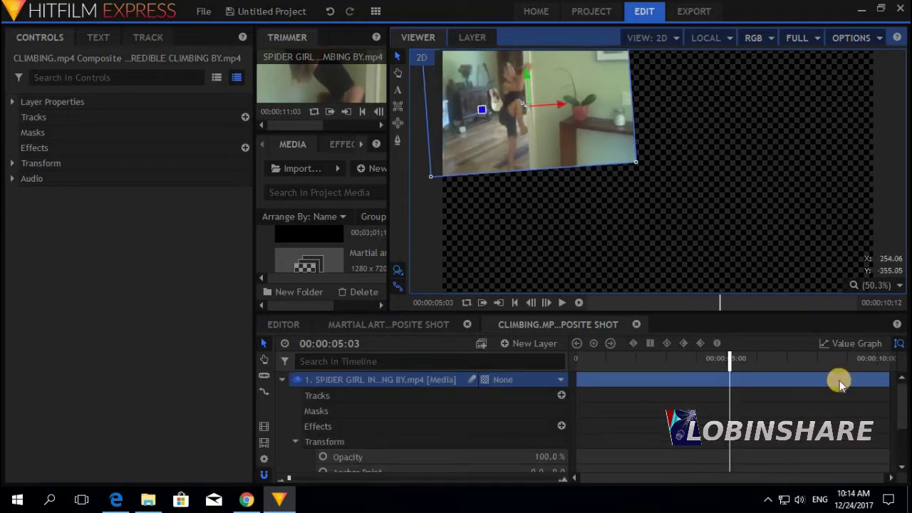
# Step: Set the clip's Rotation to 3 turns at the last frame, 00:00:10:11
pyautogui.moveTo(904, 403); pyautogui.dragTo(892, 428)
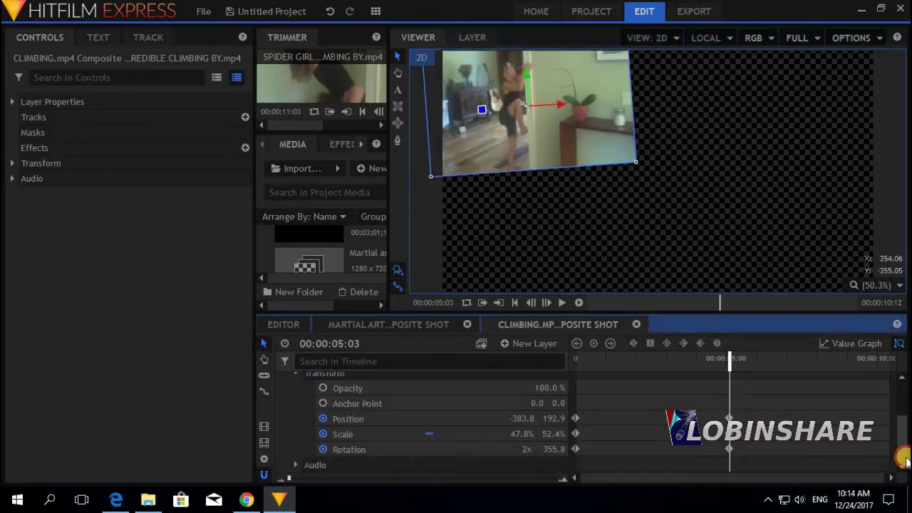
pyautogui.click(887, 363)
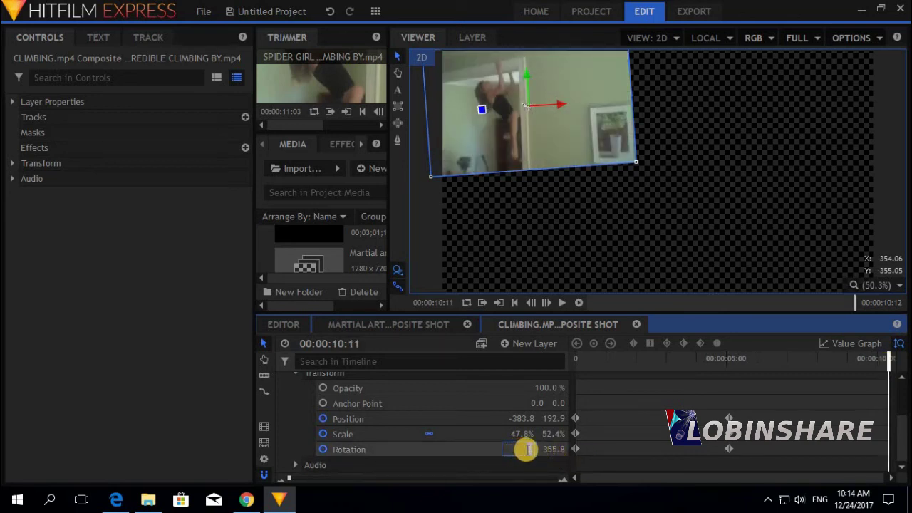
pyautogui.write('2')
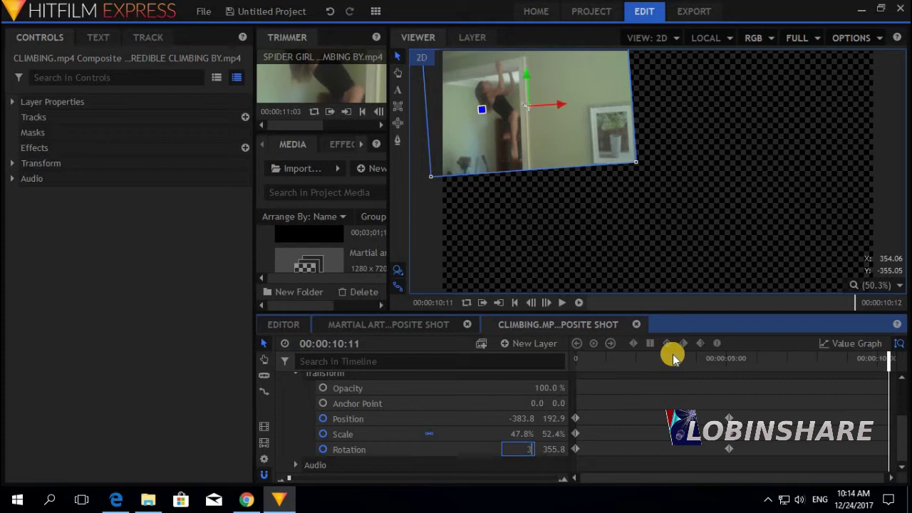
pyautogui.press('Return')
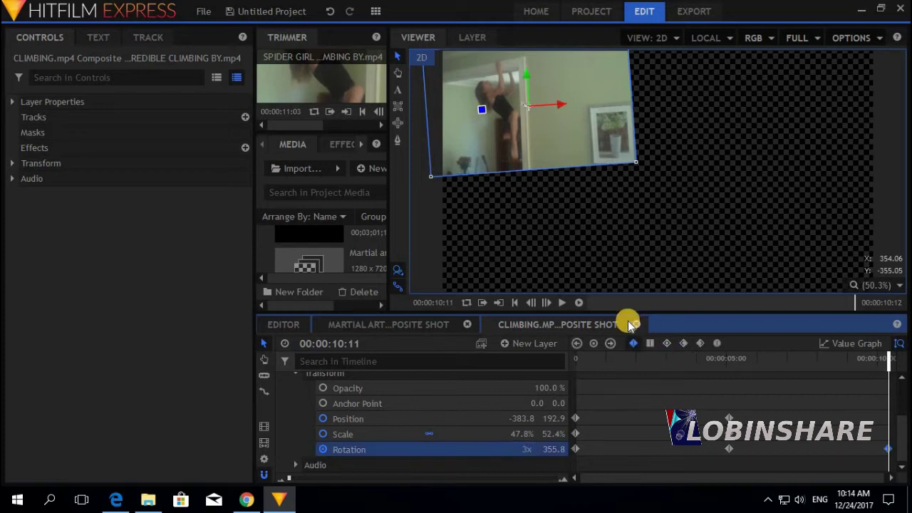
# Step: Play the CLIMBING composite shot from 00:00:00:00 to check the spinning animation
pyautogui.click(580, 360)
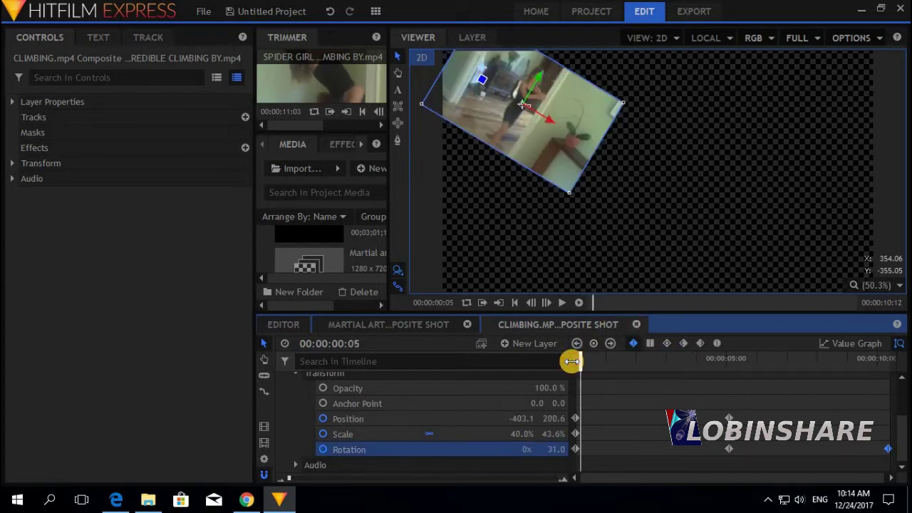
pyautogui.moveTo(582, 368); pyautogui.dragTo(576, 369)
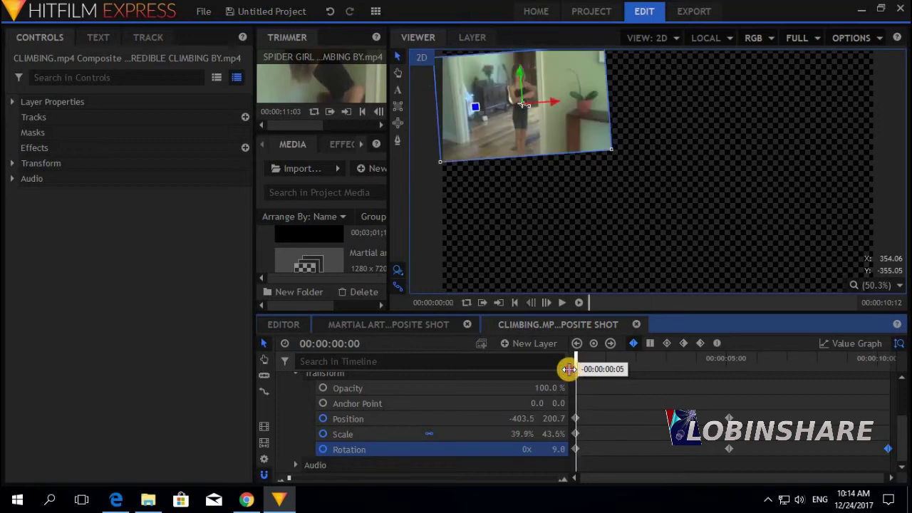
pyautogui.click(562, 304)
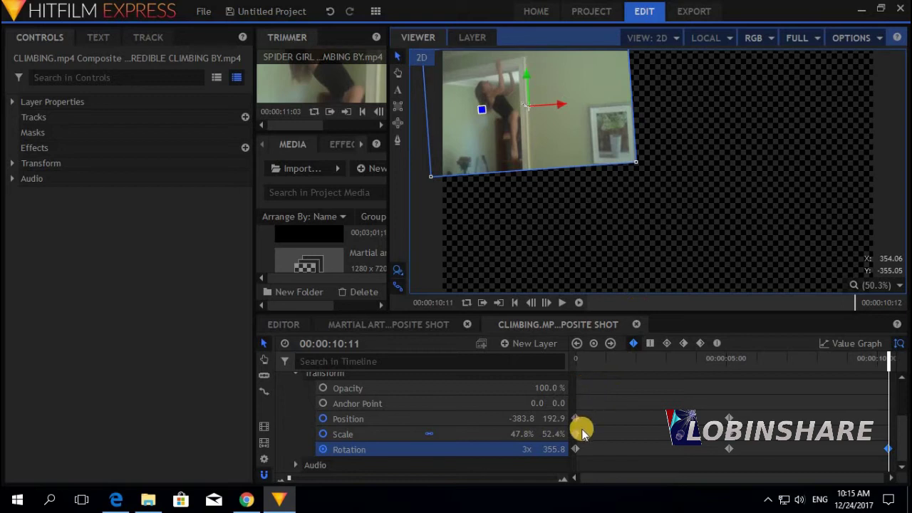
# Step: Set Rotation to 1 turn at 00:00:05:03, and open the Rotation turns value at the last frame, 00:00:10:11, for editing
pyautogui.click(730, 360)
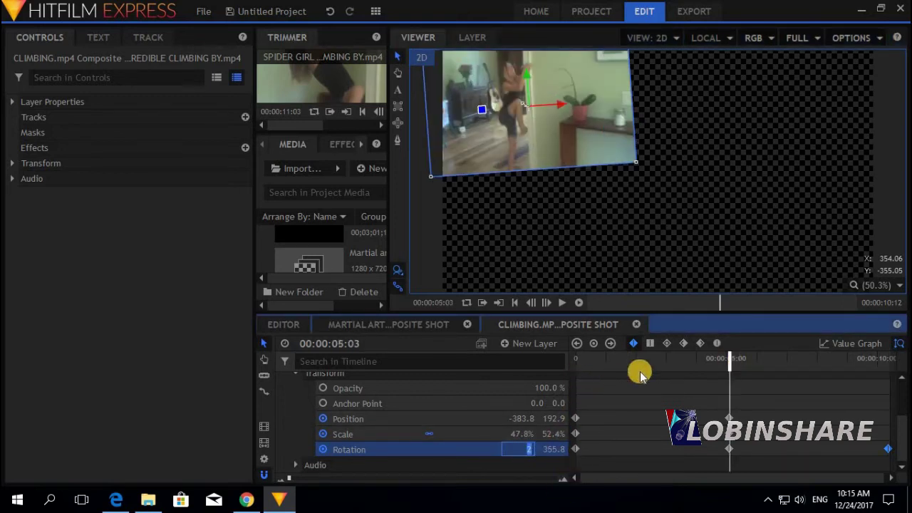
pyautogui.write('1')
pyautogui.press('Return')
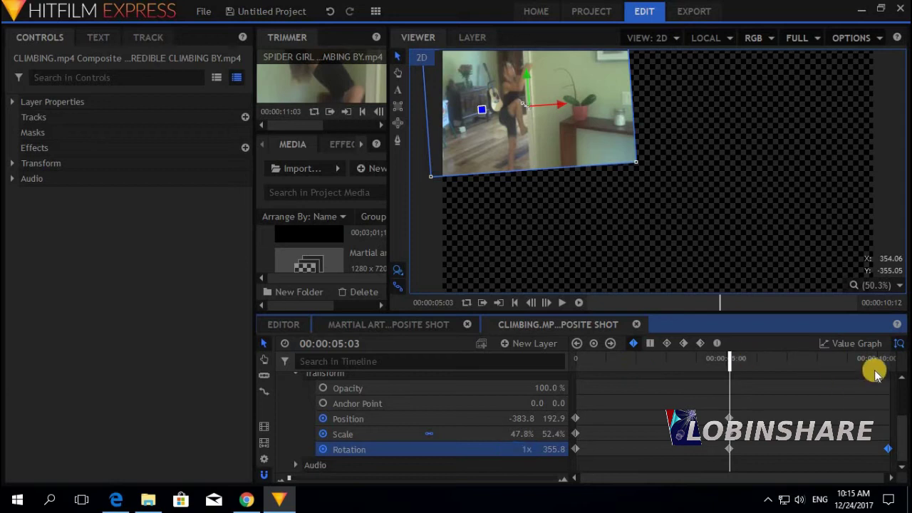
pyautogui.moveTo(887, 362)
pyautogui.mouseDown()
pyautogui.moveTo(878, 362)
pyautogui.moveTo(895, 362)
pyautogui.mouseUp()
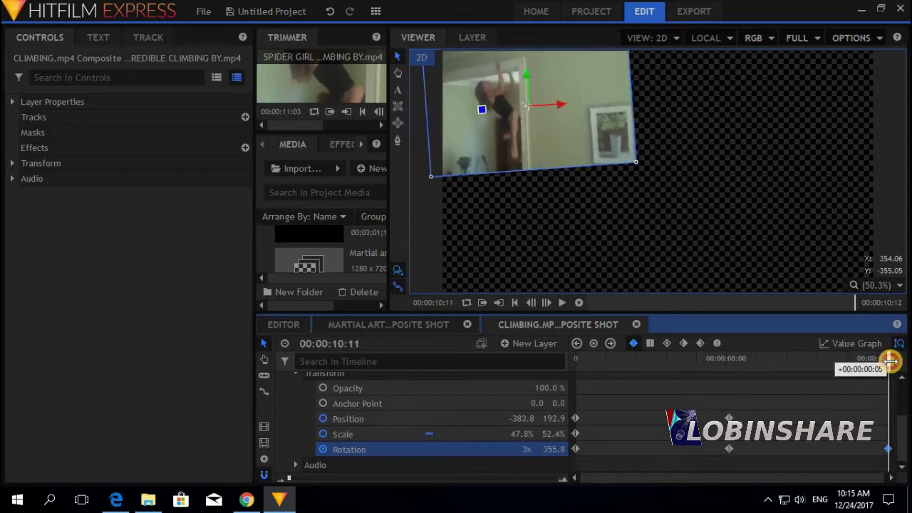
pyautogui.click(526, 449)
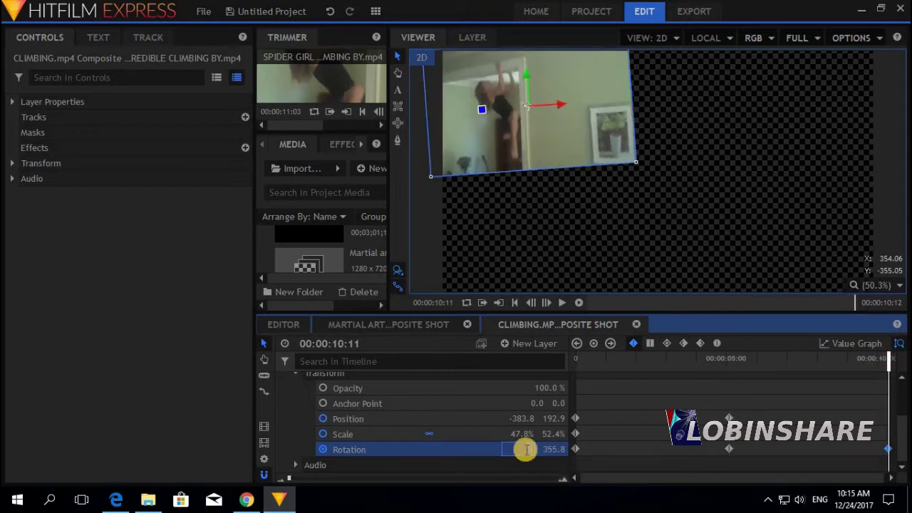
# Step: Replay the CLIMBING composite shot from near the start to check the revised rotation
pyautogui.click(577, 361)
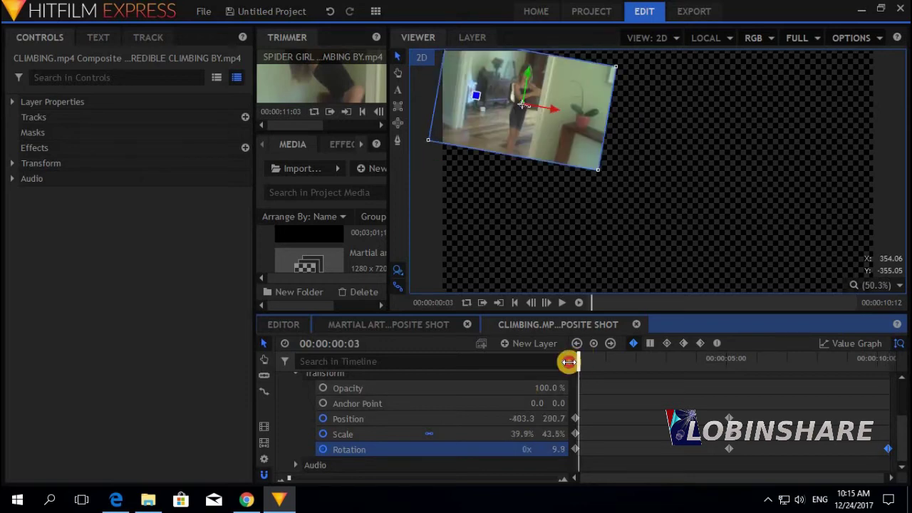
pyautogui.click(561, 302)
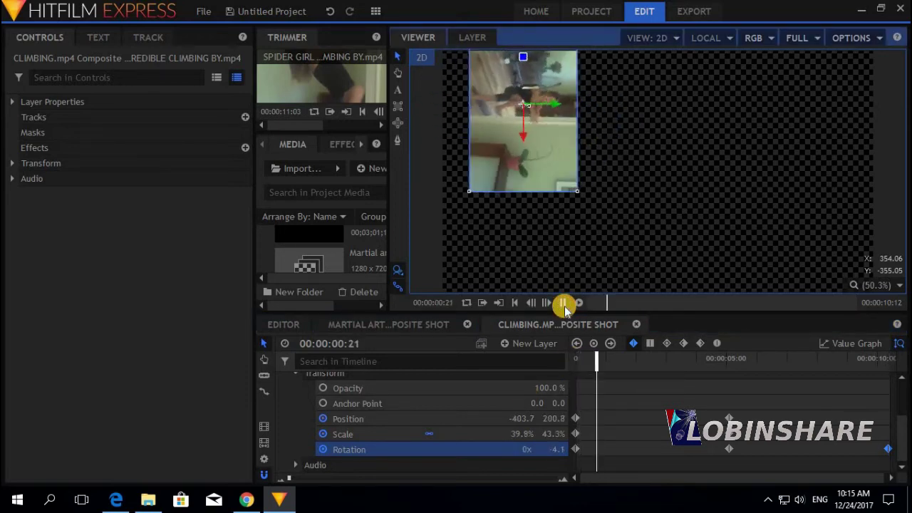